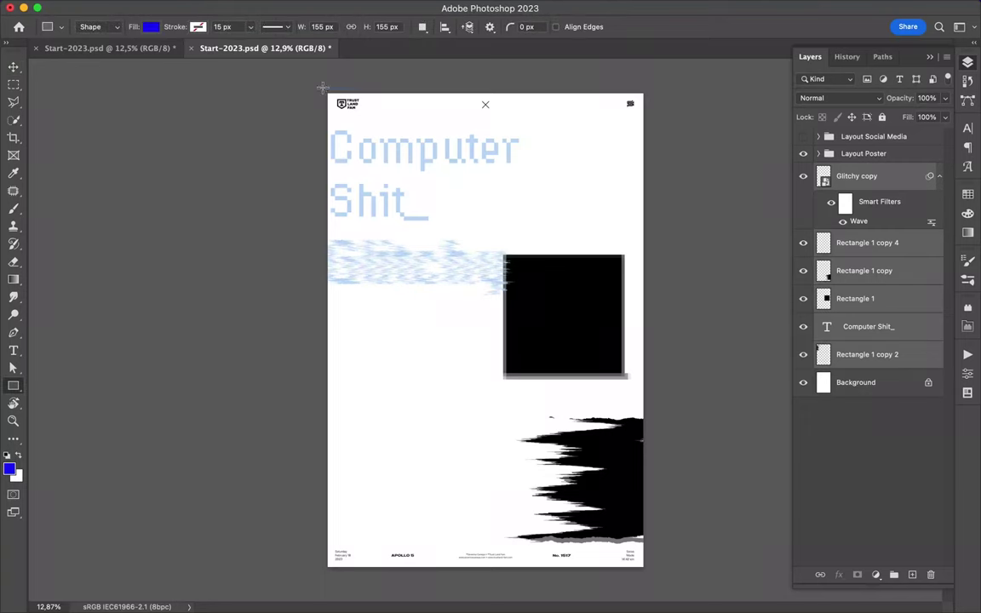
Draw a full-canvas grey rectangle and keep it just above the Background layer.
left_click_drag(660, 583, 649, 570)
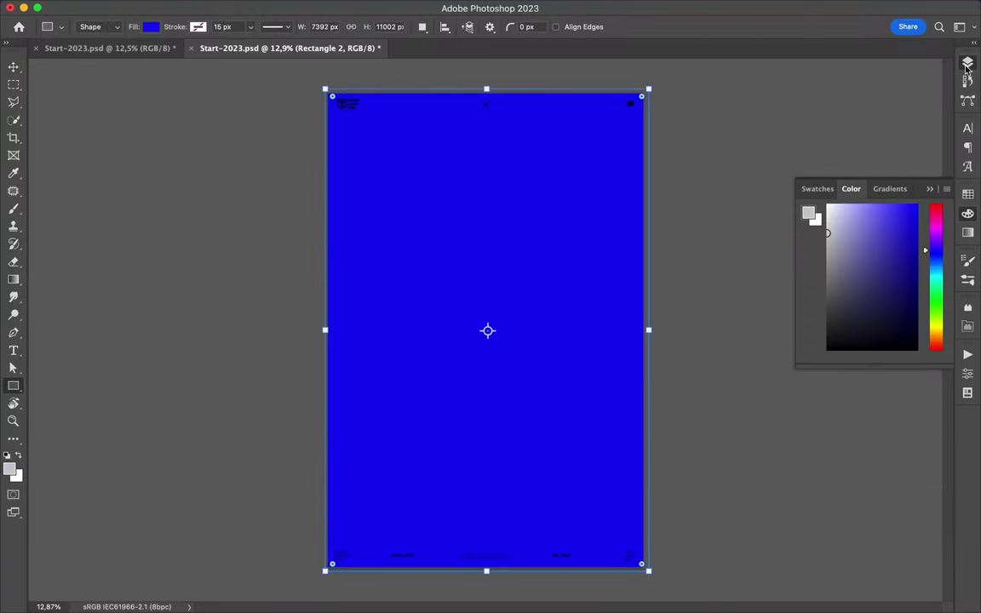
left_click(967, 77)
left_click(150, 27)
left_click(112, 89)
key("v")
left_click_drag(431, 184, 599, 311)
key("ctrl+z")
Reposition the Computer Shit_ title and Glitchy text, and tuck the black square behind Shit_.
left_click_drag(540, 239, 479, 195)
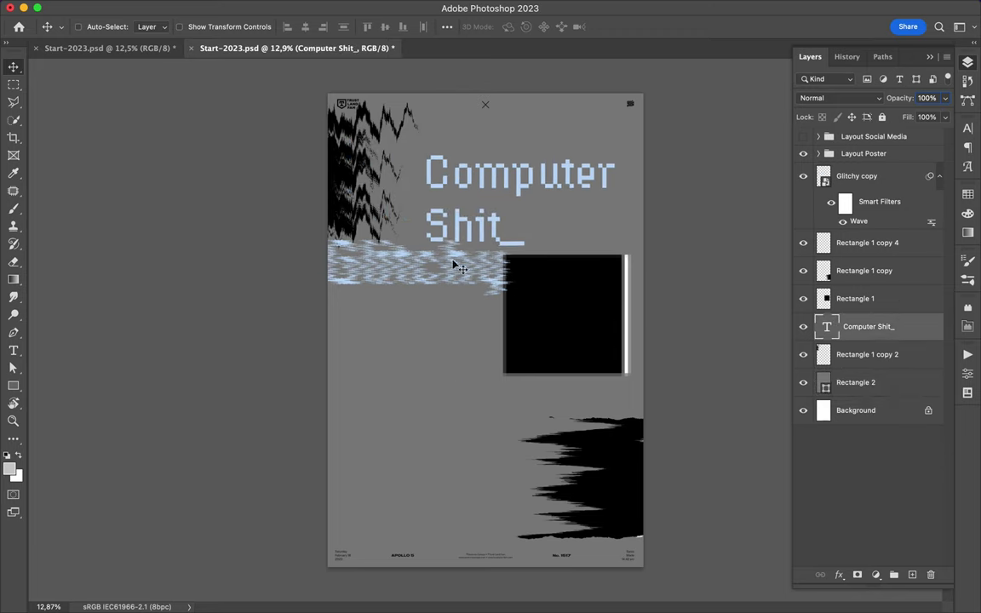
left_click_drag(431, 280, 482, 411)
mouse_move(563, 324)
left_mouse_down()
mouse_move(507, 273)
mouse_move(486, 271)
left_mouse_up()
key("ctrl+bracketleft")
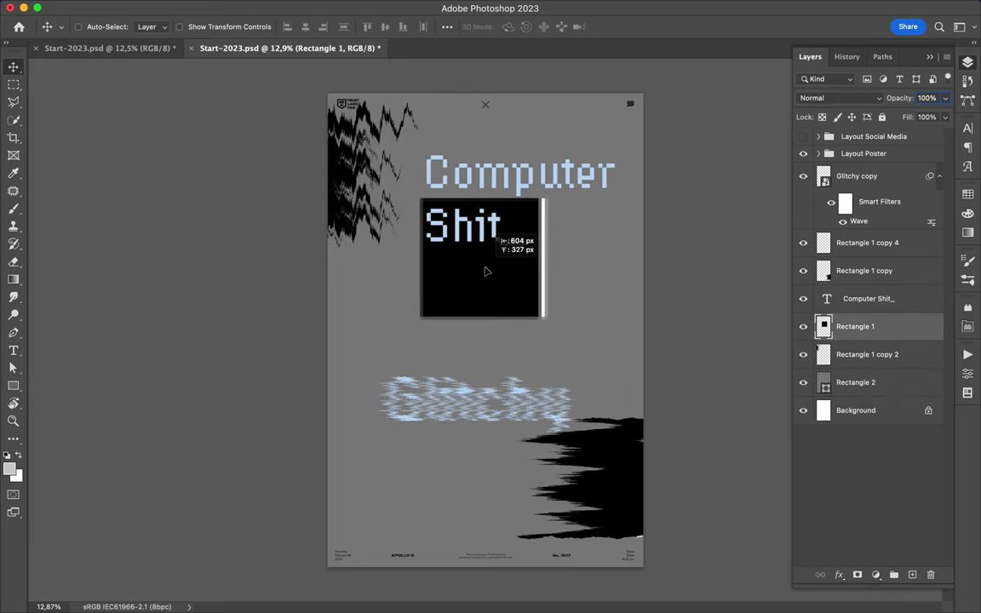
Move the black glitch shape over Shit_, keeping Normal blend, and restack Rectangle 1 copy 2 and the title.
left_click_drag(611, 461, 587, 328)
left_click(839, 98)
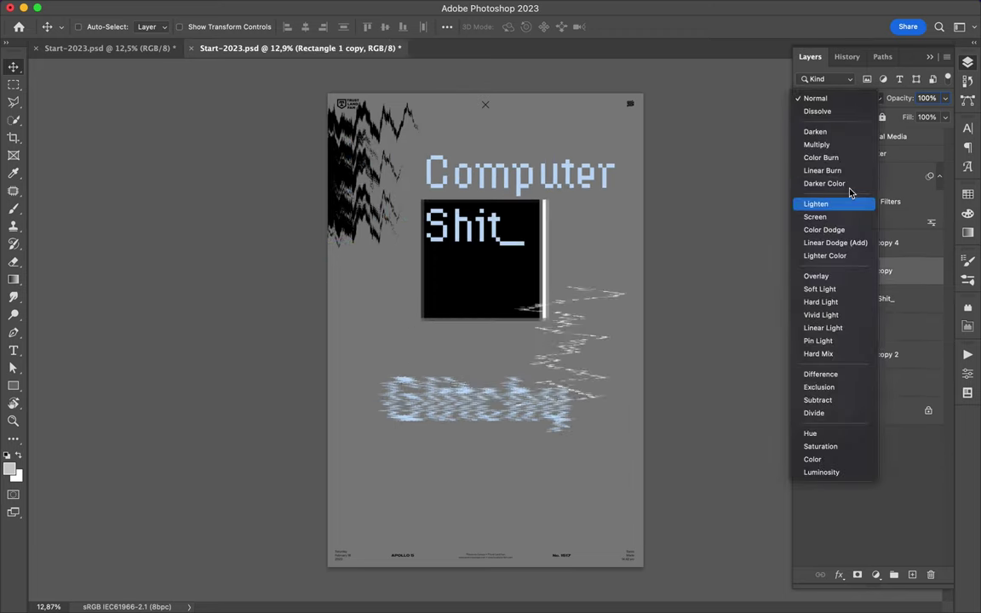
key("Escape")
left_click_drag(493, 272, 498, 208)
left_click_drag(877, 354, 890, 354)
left_click_drag(460, 229, 467, 223)
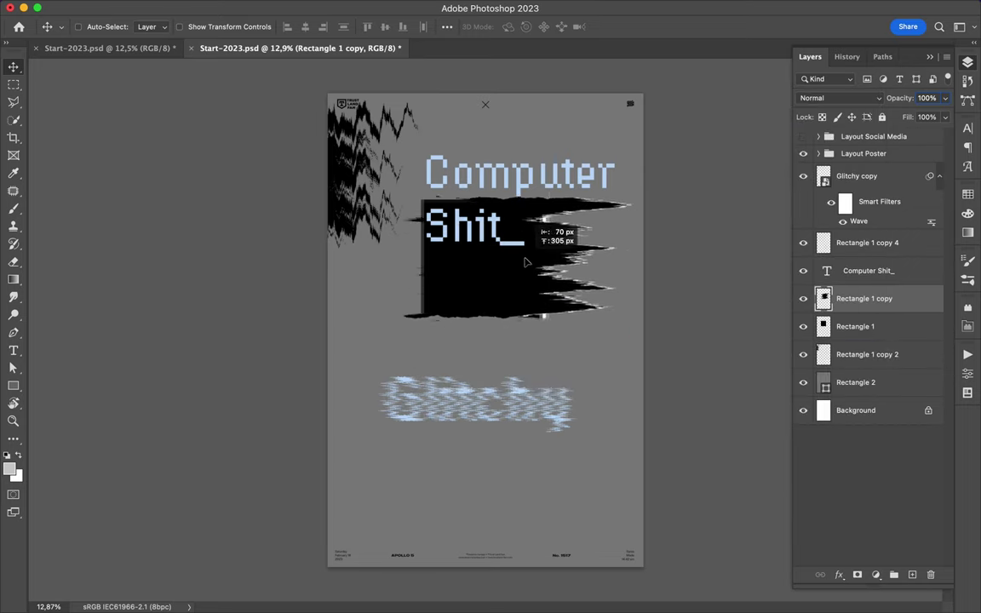
Lower the black zigzag, shift Glitchy up-right, and nudge the title right.
left_click_drag(349, 213, 349, 298)
left_click_drag(453, 407, 484, 363)
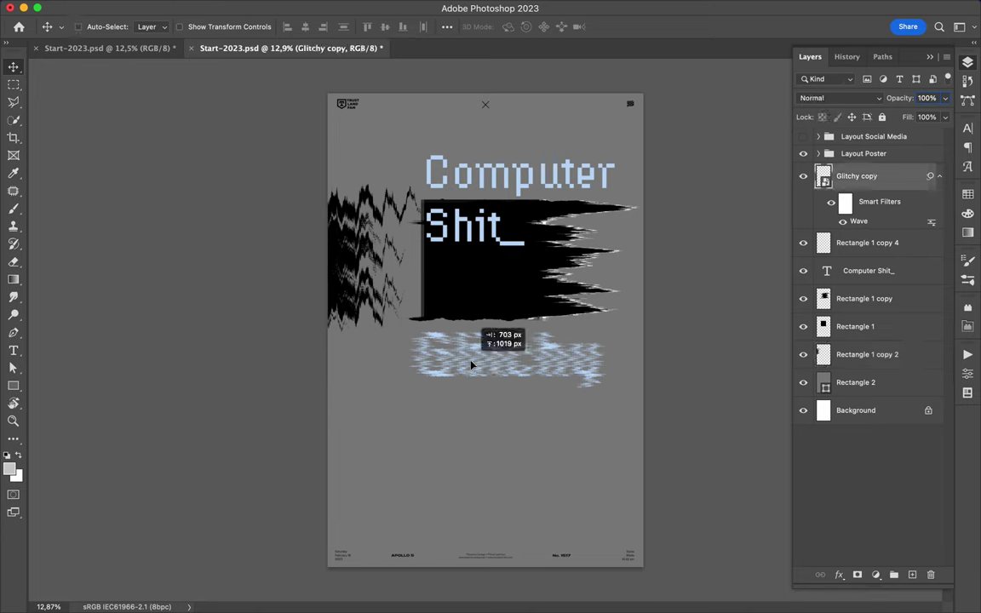
left_click_drag(468, 225, 474, 226)
left_click(475, 317)
Alt-drag copies of the zigzag piece onto the black shape and the circle glitch lower down.
key("ctrl+j")
key("Return")
key("v")
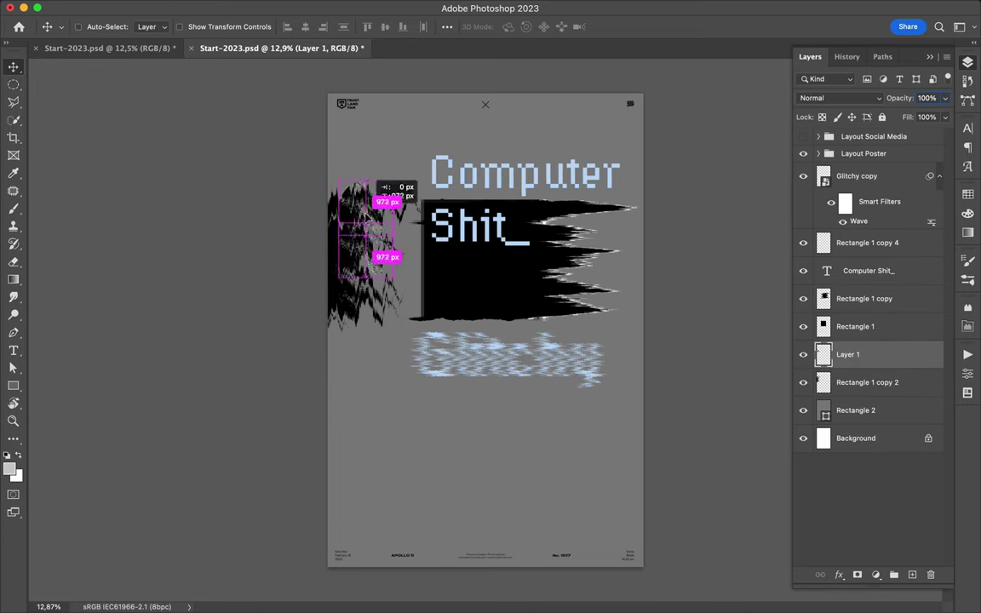
left_click_drag(375, 189, 426, 194)
left_click_drag(851, 355, 870, 295)
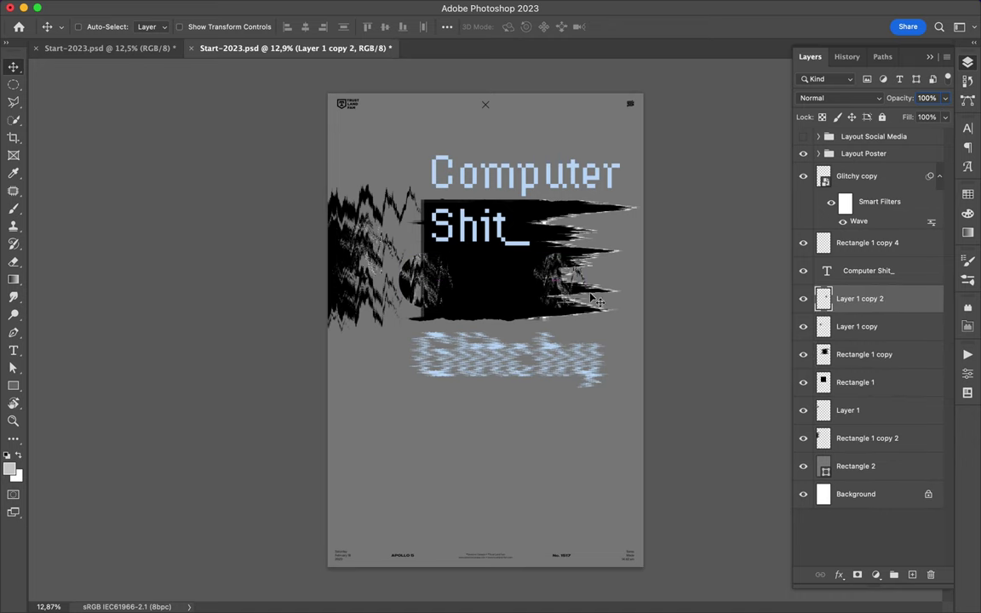
left_click_drag(477, 287, 473, 470)
left_click(316, 8)
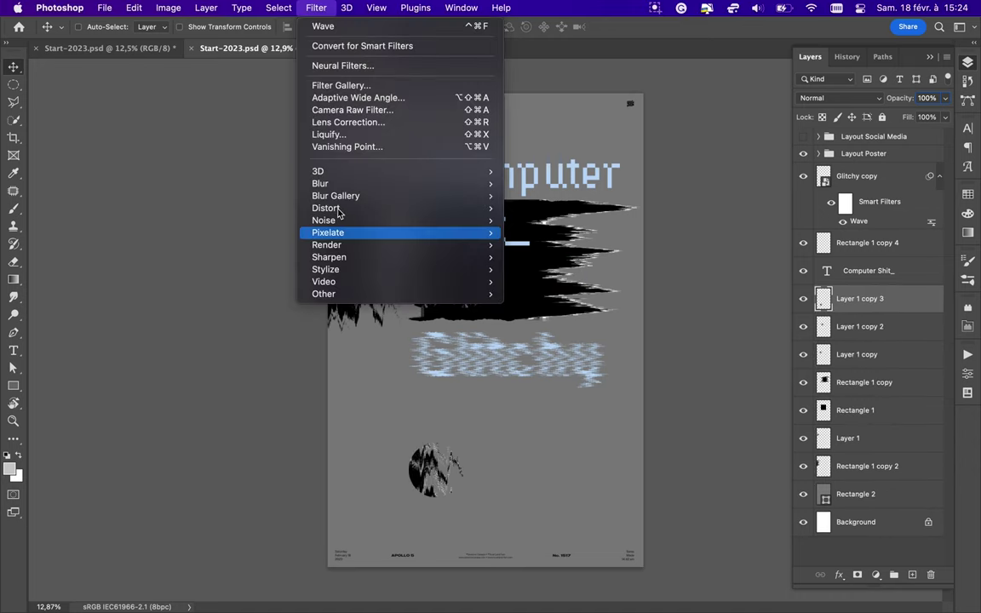
Wave-distort the zigzag copy, bring it to the top over the title, and duplicate it.
mouse_move(325, 207)
left_click(528, 291)
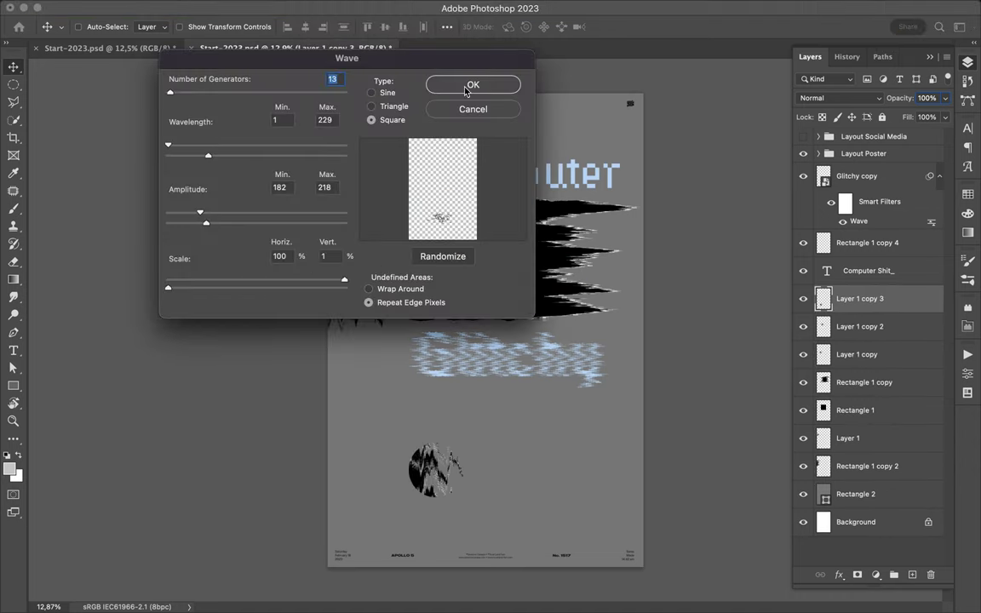
left_click(467, 86)
left_click_drag(860, 298, 860, 171)
left_click_drag(435, 204, 525, 179)
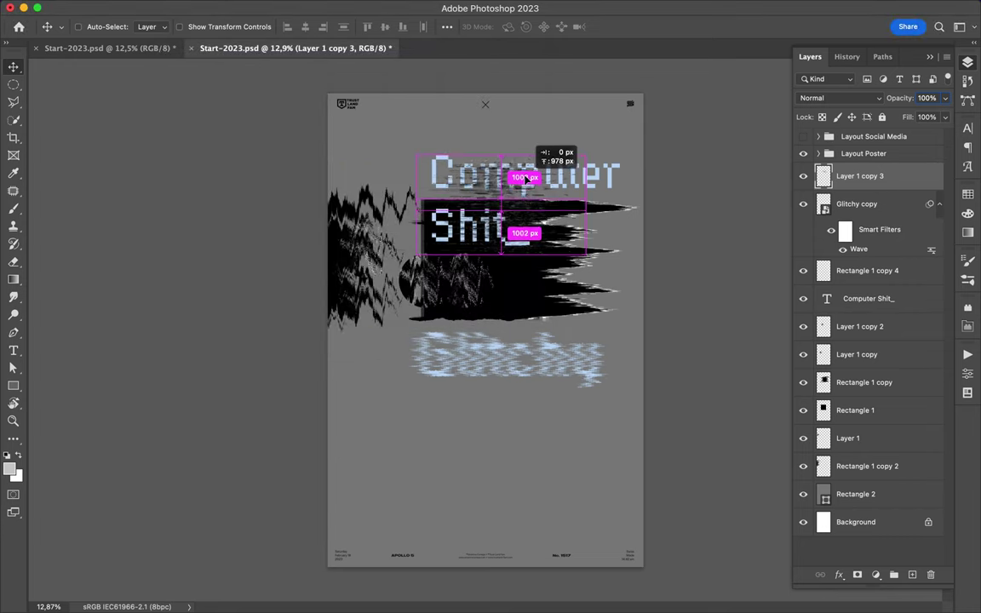
left_click_drag(859, 176, 854, 313)
Duplicate the Computer Shit_ title lower on the poster and rasterize the copy.
left_click(490, 179)
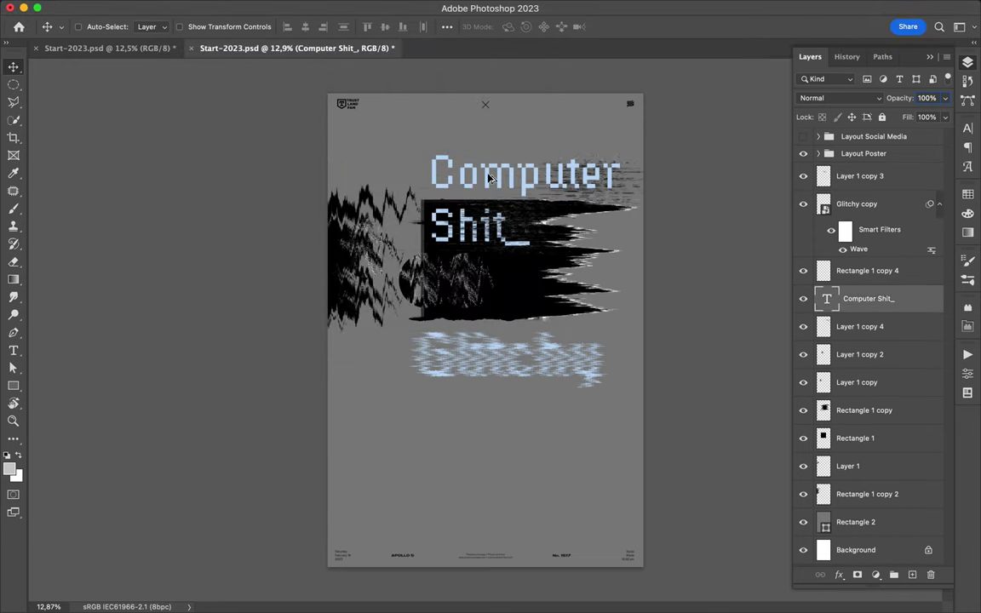
left_click_drag(489, 179, 426, 417, "alt")
right_click(868, 298)
left_click(741, 273)
Apply Mosaic with cell size 121 to the title copy and move it over the original.
left_click(316, 7)
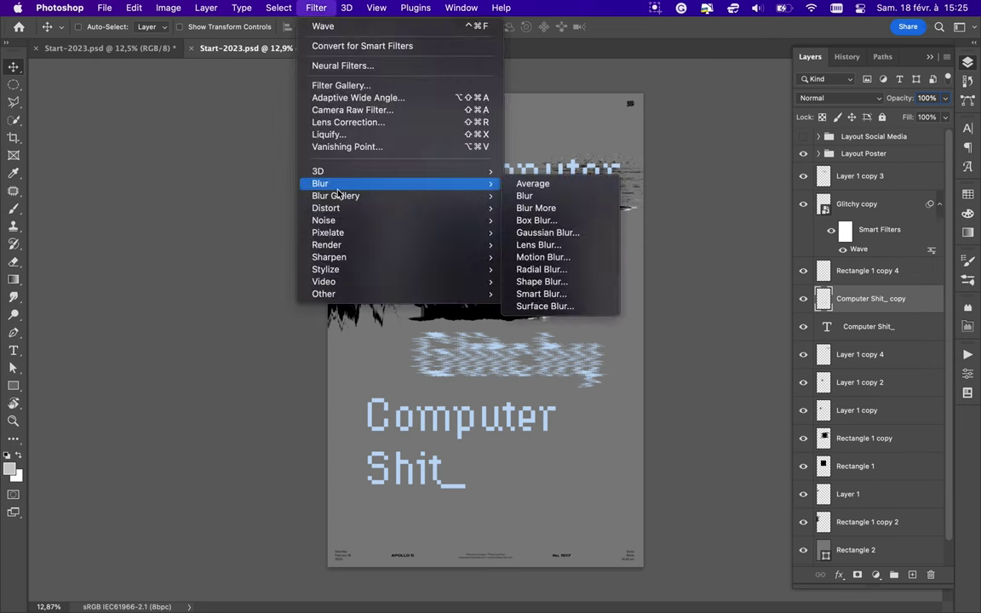
mouse_move(327, 233)
left_click(538, 295)
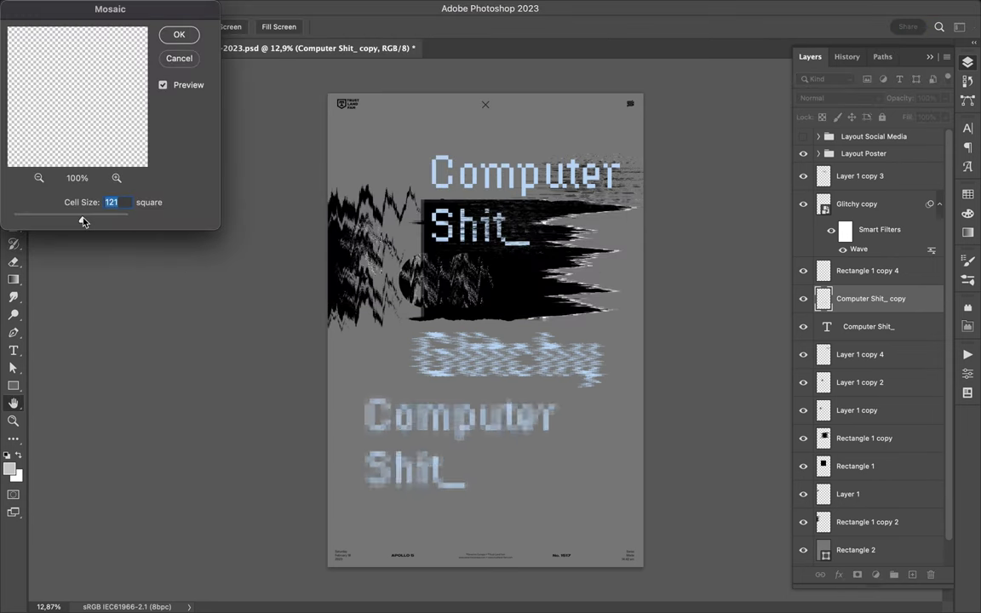
left_click(179, 34)
left_click_drag(459, 437, 476, 230)
Place the Computer Shit_ copy layer below Rectangle 1 copy in the stack.
key("t")
left_click(571, 249)
key("Escape")
key("v")
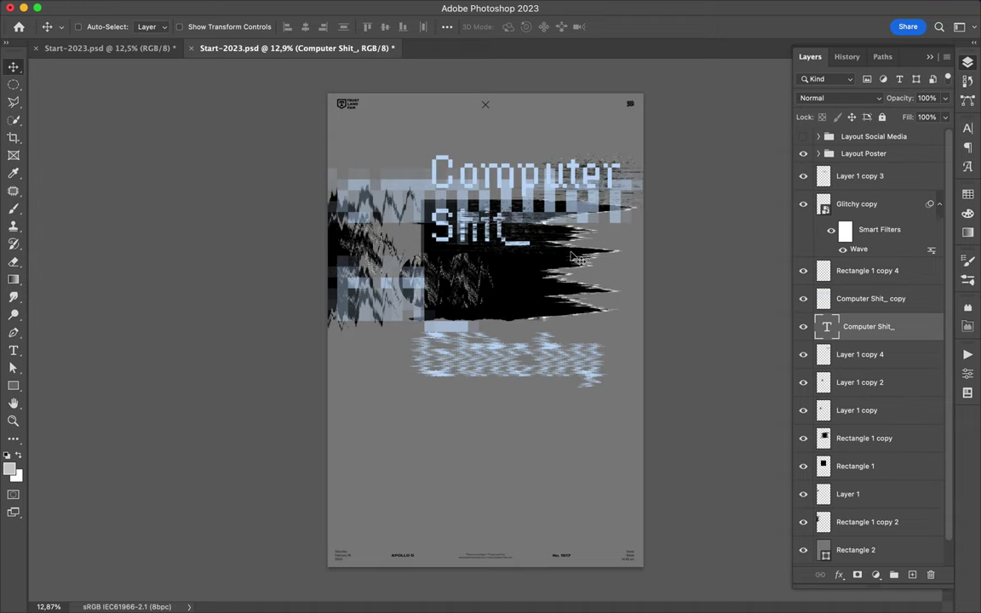
left_click_drag(870, 298, 835, 401)
left_click_drag(835, 447, 835, 443)
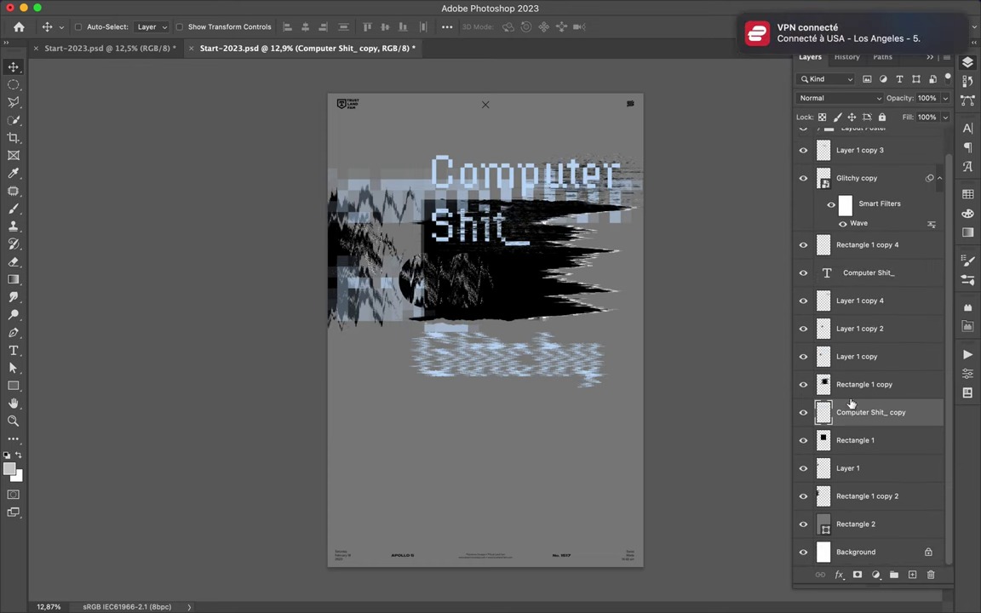
Duplicate the pixelated title, rotate it -90°, and move the blocks up and left.
key("ctrl+j")
key("ctrl+t")
left_click_drag(608, 445, 396, 464)
left_click_drag(564, 389, 492, 356)
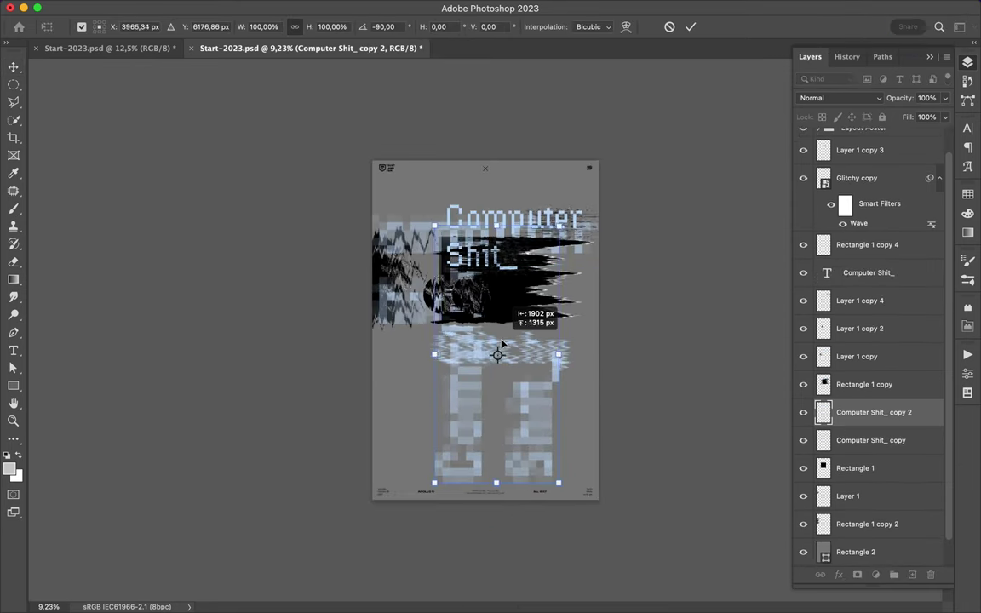
key("Return")
key("ctrl+0")
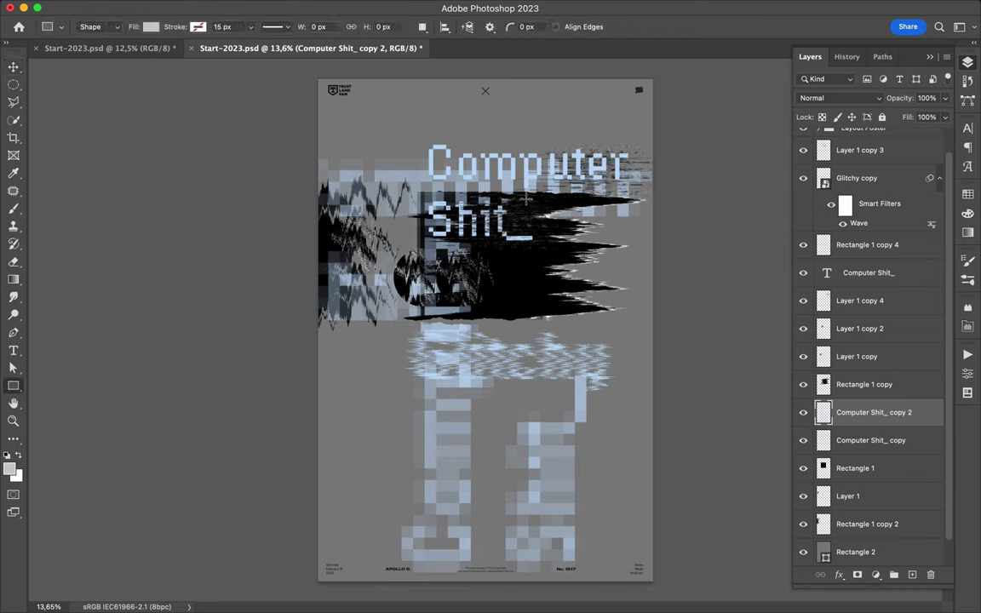
Add a pale rectangle at the left edge, lower it in the stack, then switch to Start-2023.psd.
left_click_drag(618, 229, 587, 307)
key("v")
left_click_drag(553, 196, 341, 196)
left_click_drag(897, 429, 869, 497)
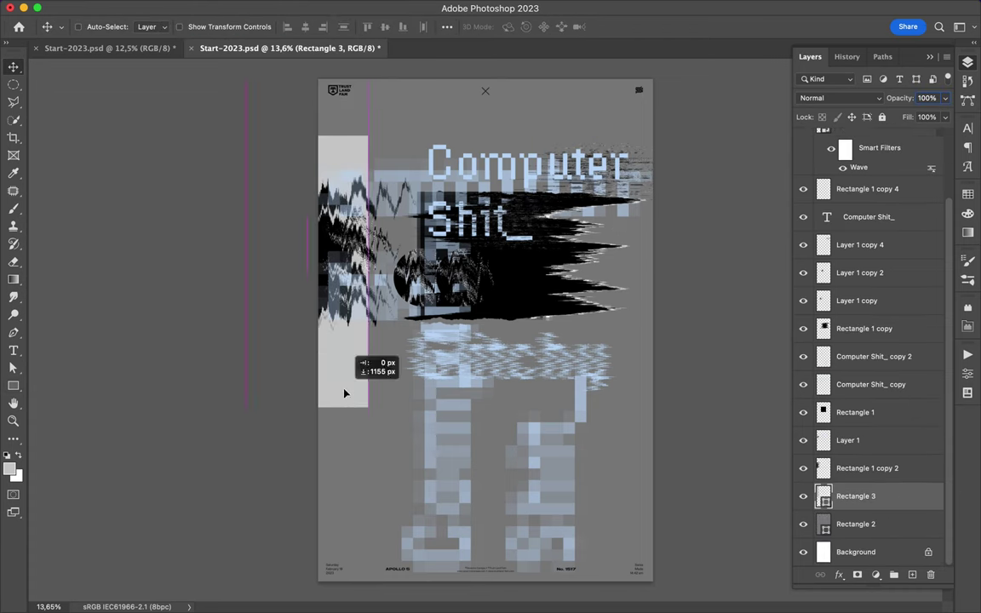
left_click(110, 47)
left_click(854, 178)
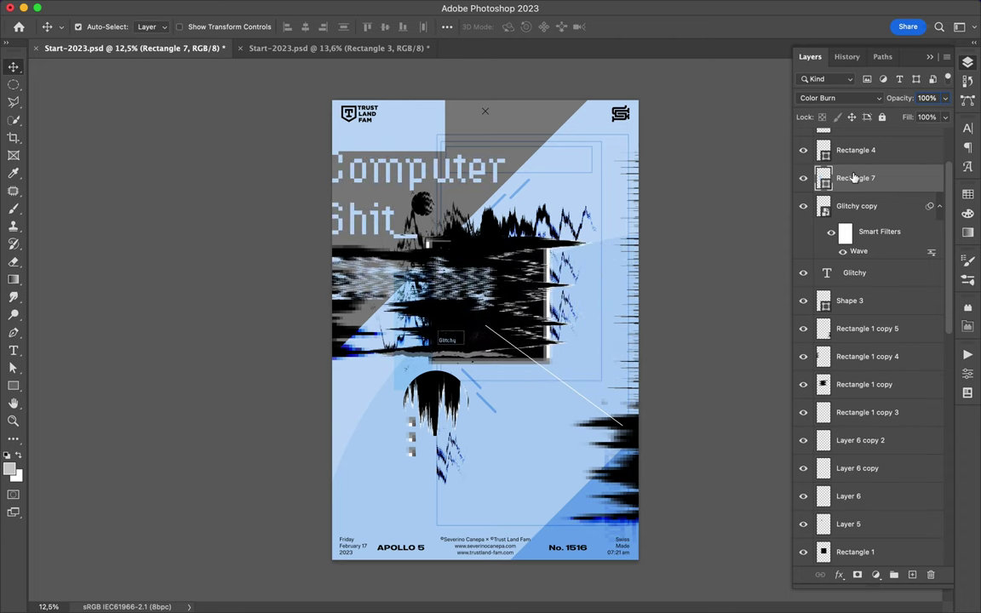
Drag the Rectangle 6 copy into the poster and close the reference without saving.
left_click(578, 503, "ctrl")
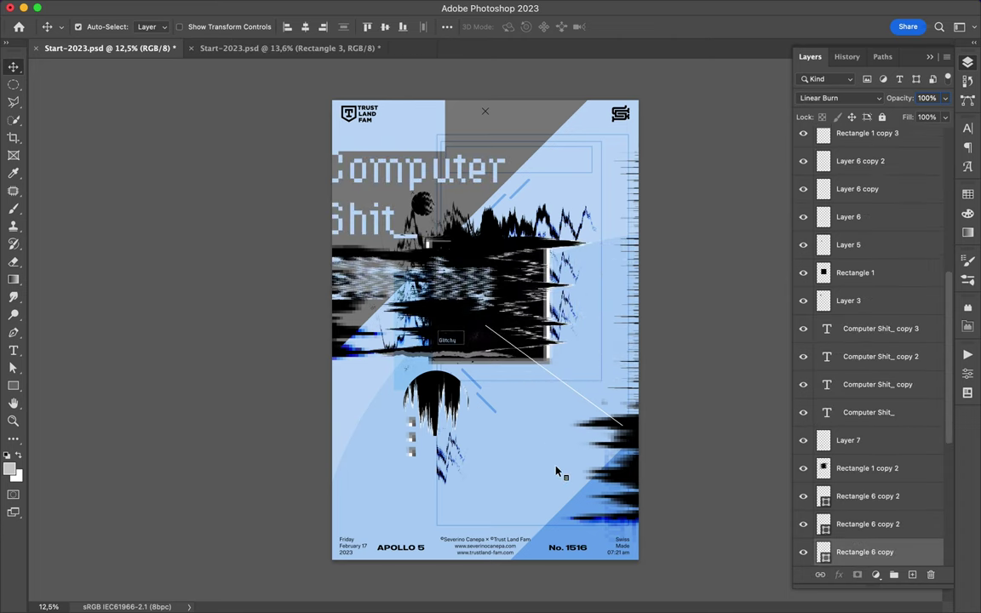
left_click_drag(555, 471, 367, 172)
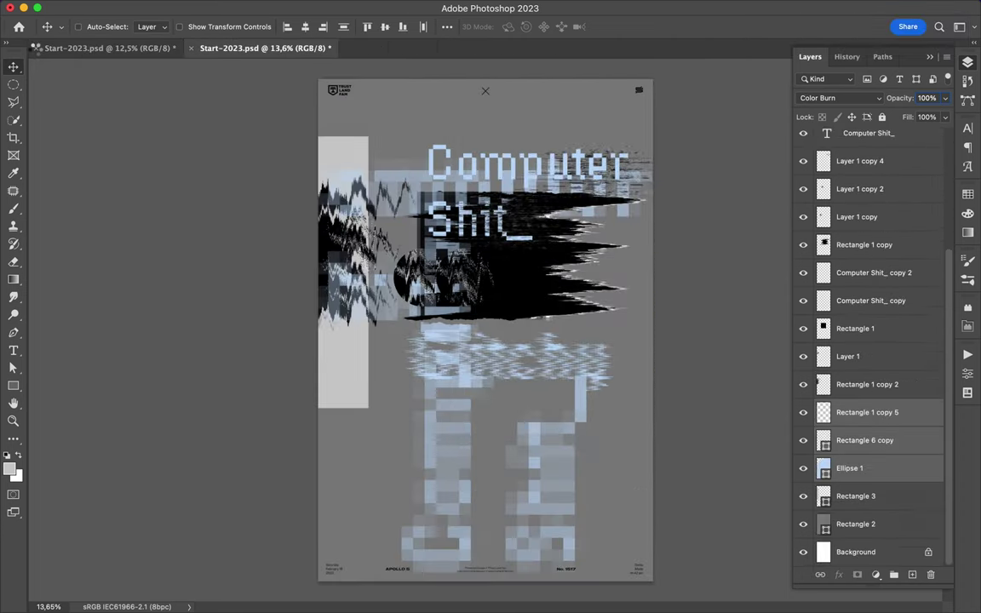
key("alt+super+w")
left_click(493, 251)
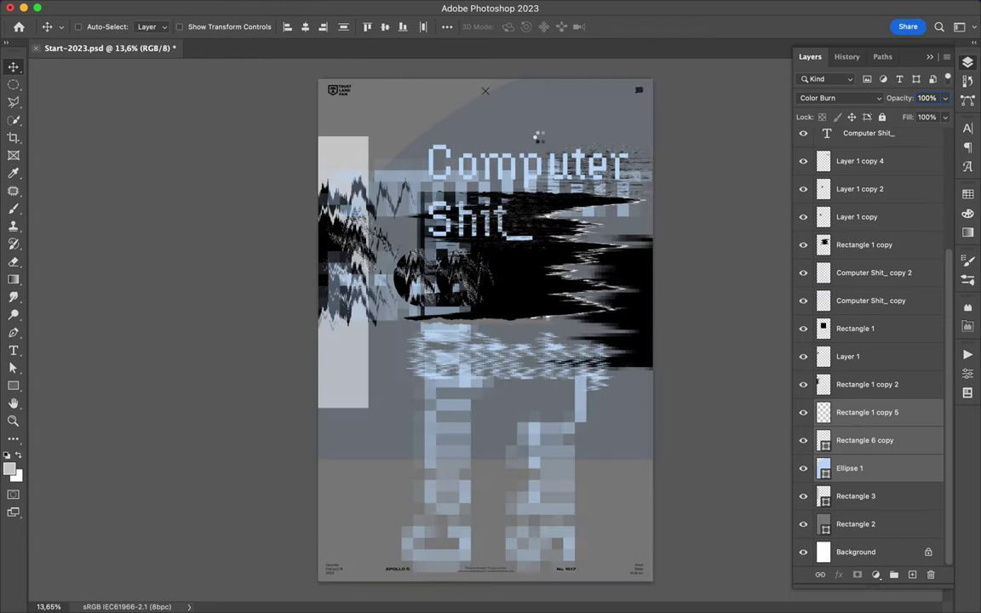
Move the light ellipse down-right, then delete the Ellipse 1 layer.
right_click(417, 587)
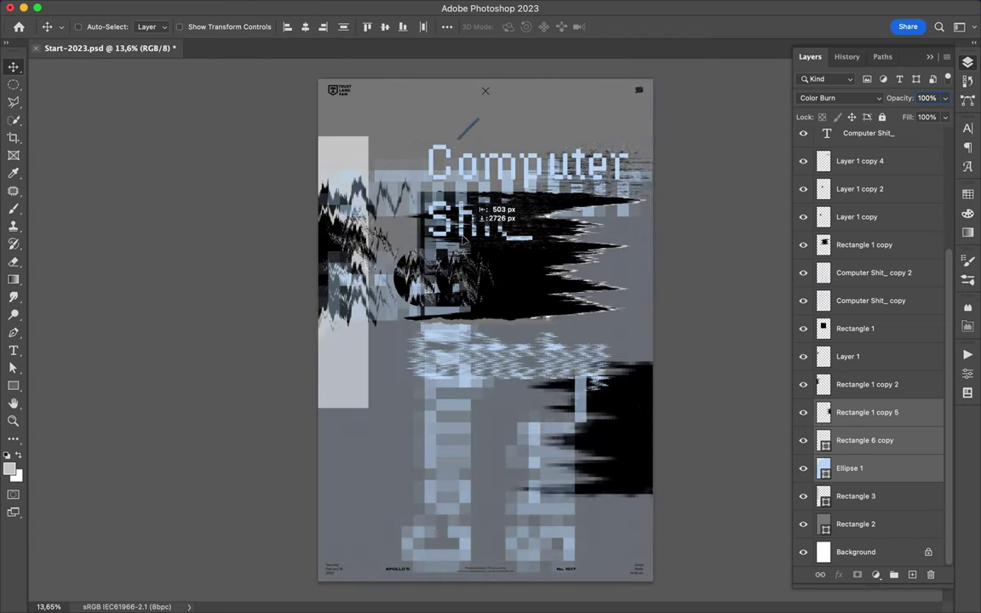
left_click_drag(694, 258, 494, 508)
key("Delete")
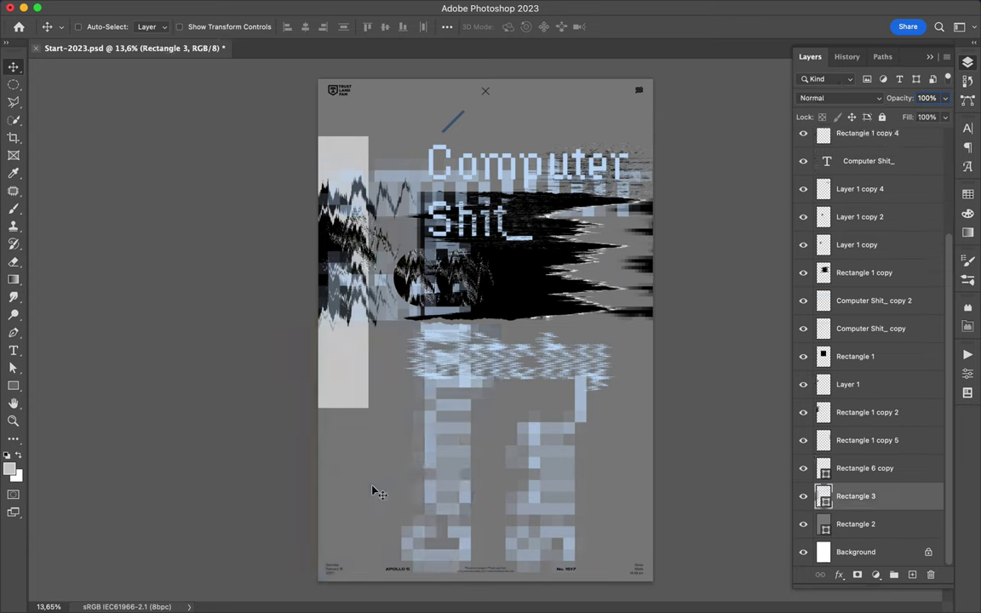
Duplicate the thin diagonal line near the top and stretch it into a long diagonal bar.
left_click_drag(482, 134, 555, 196)
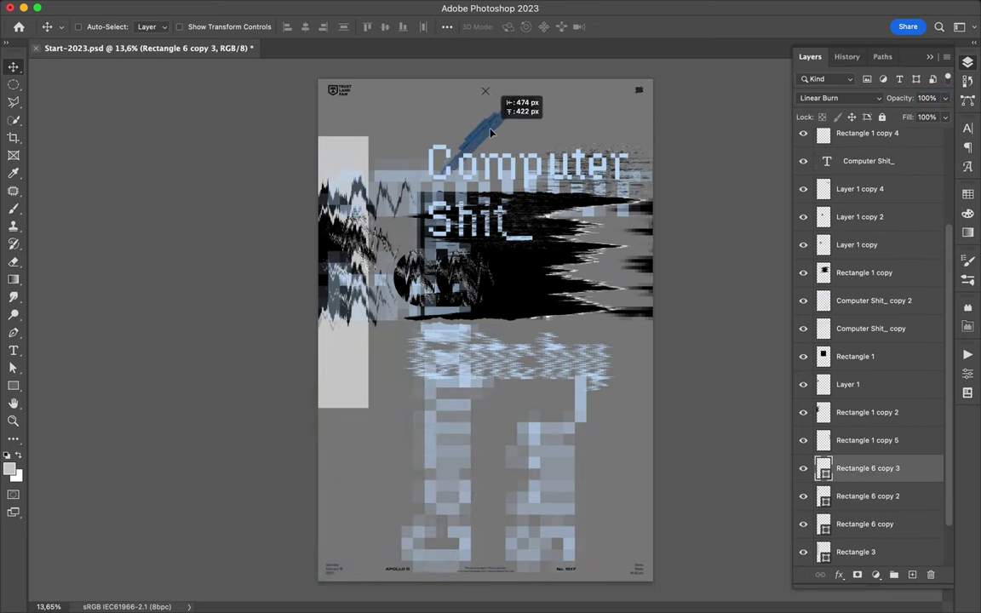
left_click_drag(490, 132, 492, 134)
key("ctrl+t")
left_click_drag(532, 96, 553, 70)
key("Return")
Make another copy of the diagonal bar and position it just below.
key("ctrl+alt+t")
mouse_move(506, 136)
left_mouse_down()
mouse_move(554, 114)
mouse_move(509, 167)
left_mouse_up()
key("Return")
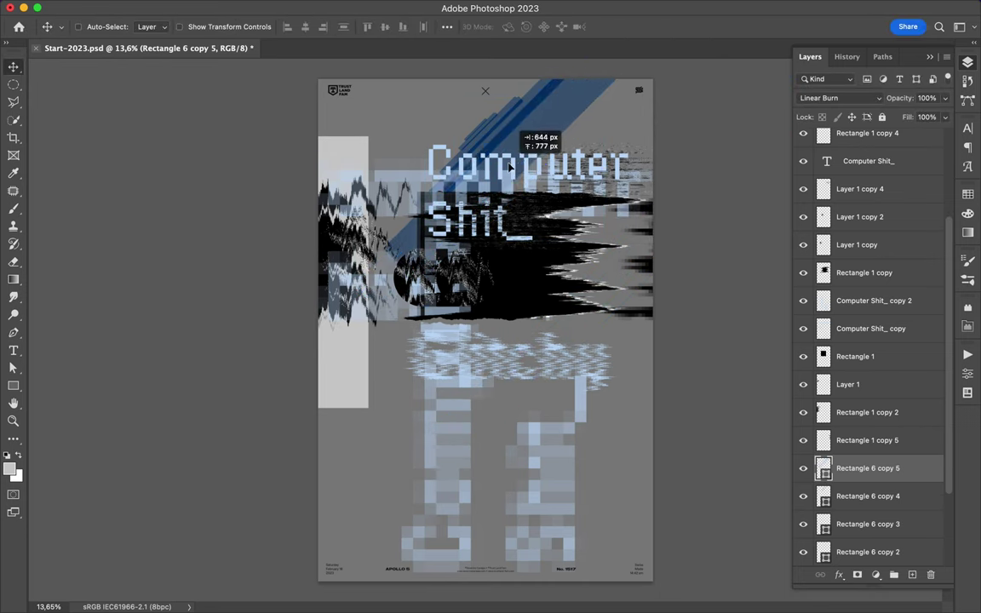
scroll(864, 511, "down", 2)
left_click(864, 551)
Rasterize Rectangle 3 copy and apply a Large Ripple with amount -442.
right_click(831, 552)
left_click(734, 484)
left_click(317, 8)
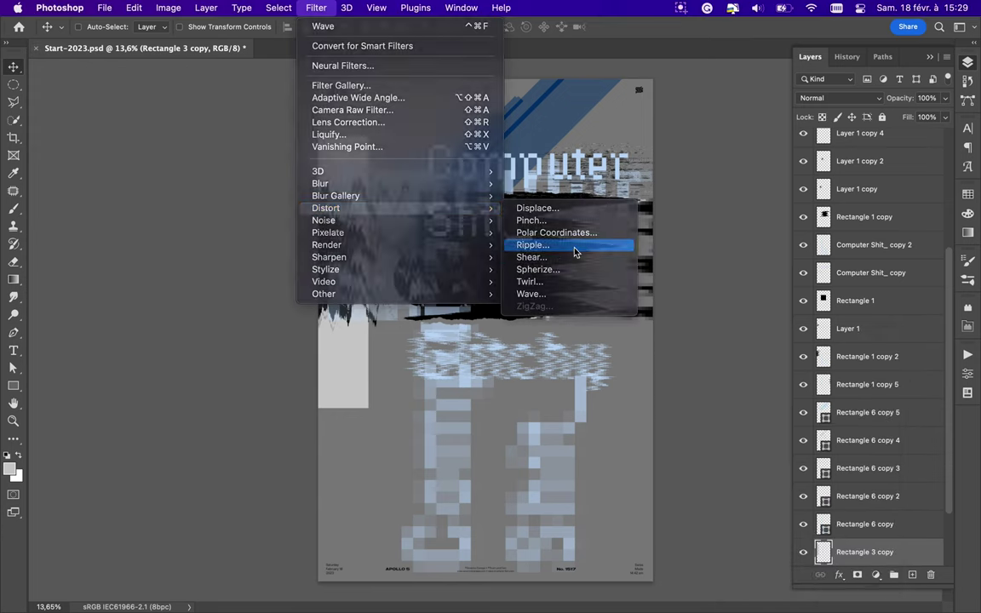
mouse_move(325, 208)
left_click(545, 245)
left_click(432, 366)
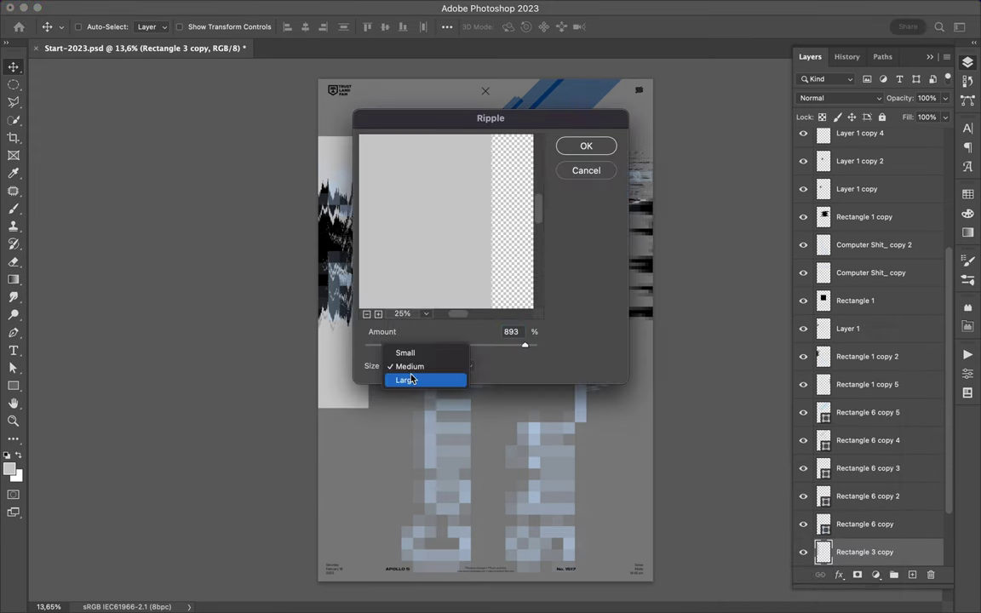
left_click(410, 379)
left_click(378, 313)
left_click_drag(524, 345, 415, 344)
key("Return")
Apply a square Wave distortion to the strip and move it toward the right edge.
left_click(317, 8)
left_click(576, 293)
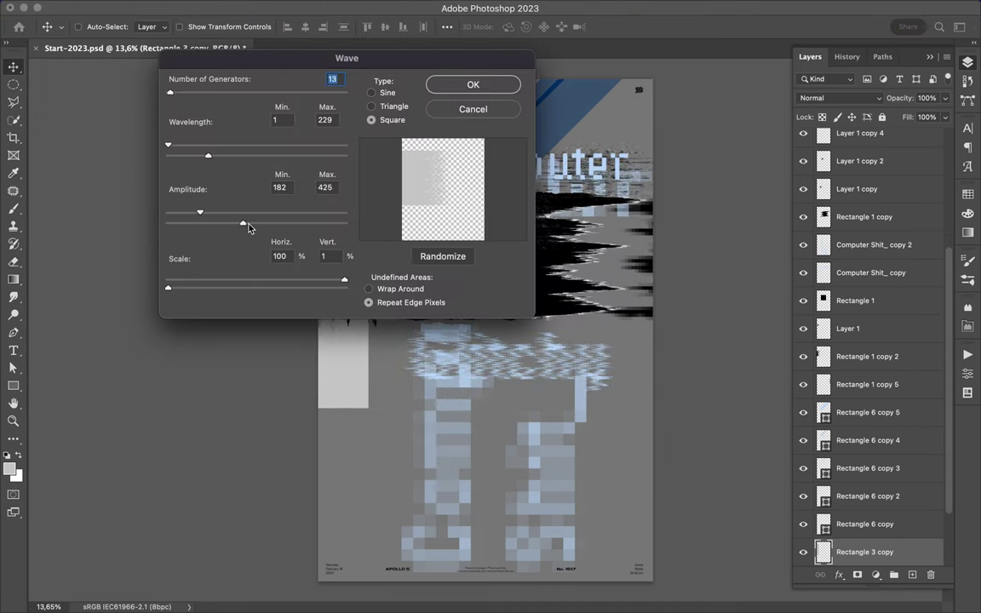
left_click(472, 85)
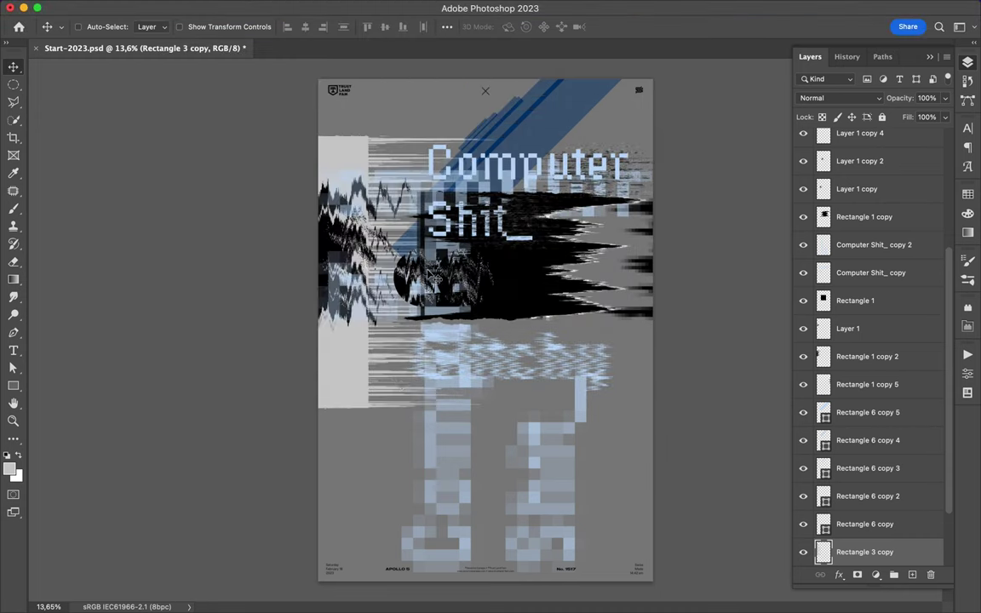
mouse_move(339, 161)
left_mouse_down()
mouse_move(678, 245)
mouse_move(408, 220)
mouse_move(601, 430)
mouse_move(702, 380)
left_mouse_up()
Draw a tall thin pale blue strip down the poster's left edge.
key("u")
left_click_drag(324, 534, 324, 534)
key("v")
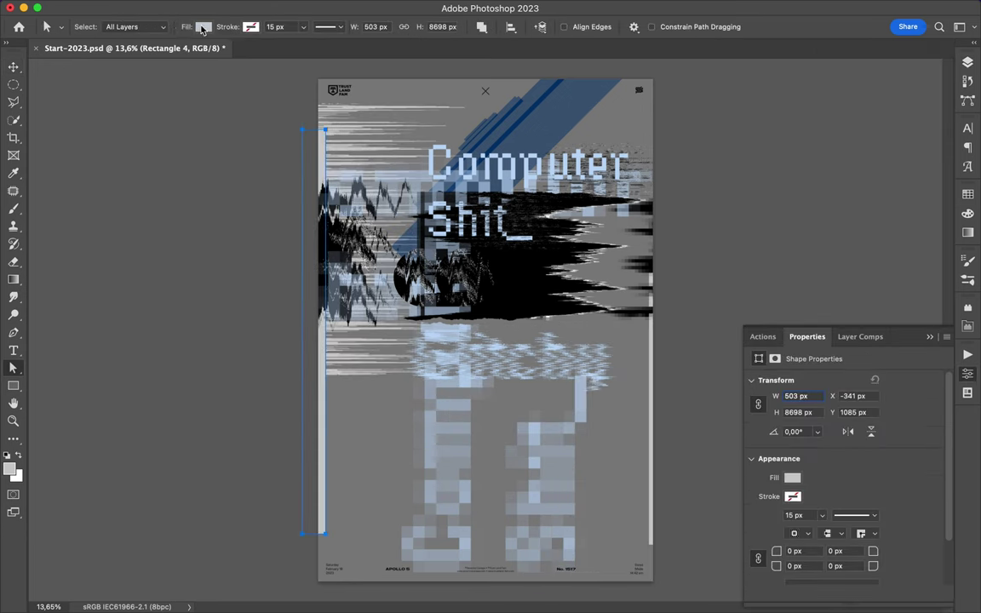
Copy a tall slice of the glitch shapes onto a new layer, then select Layer 1.
left_click(867, 356)
key("m")
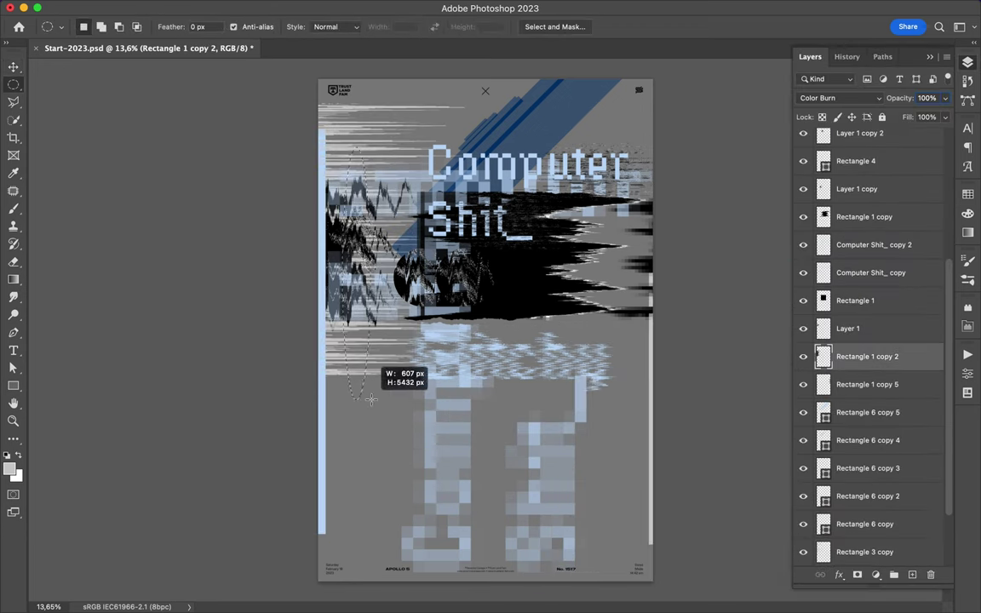
key("u")
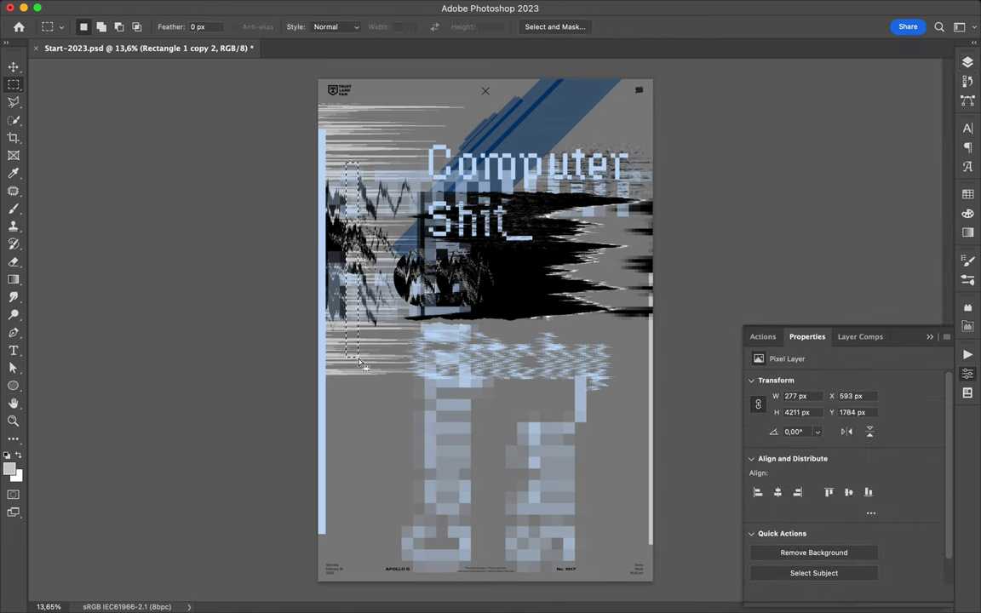
key("ctrl+j")
key("v")
left_click_drag(360, 364, 354, 458)
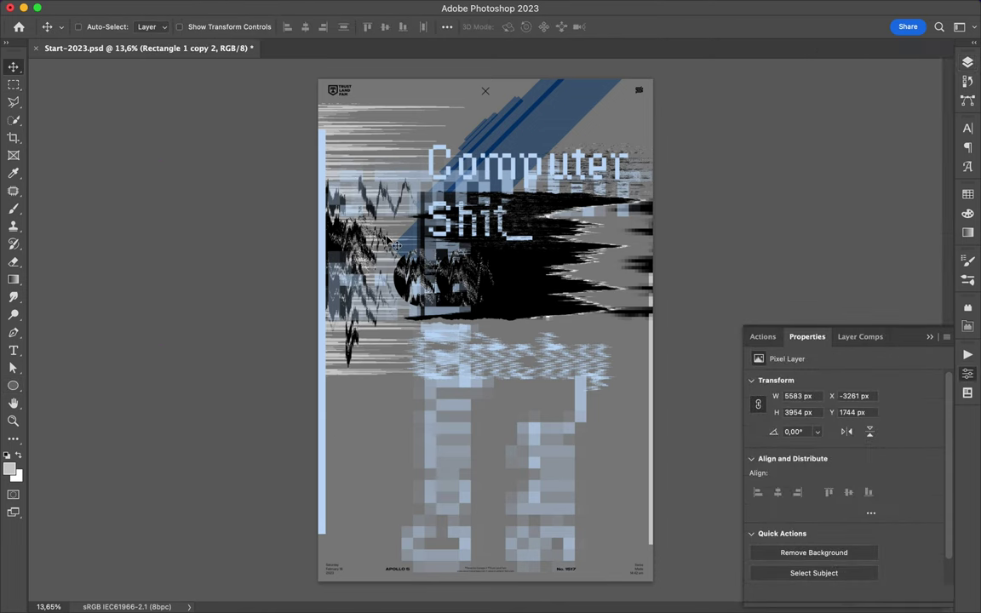
scroll(383, 238, "up", 3)
left_click(324, 162)
Check Layer 1's blend mode options, leaving it unchanged.
key("m")
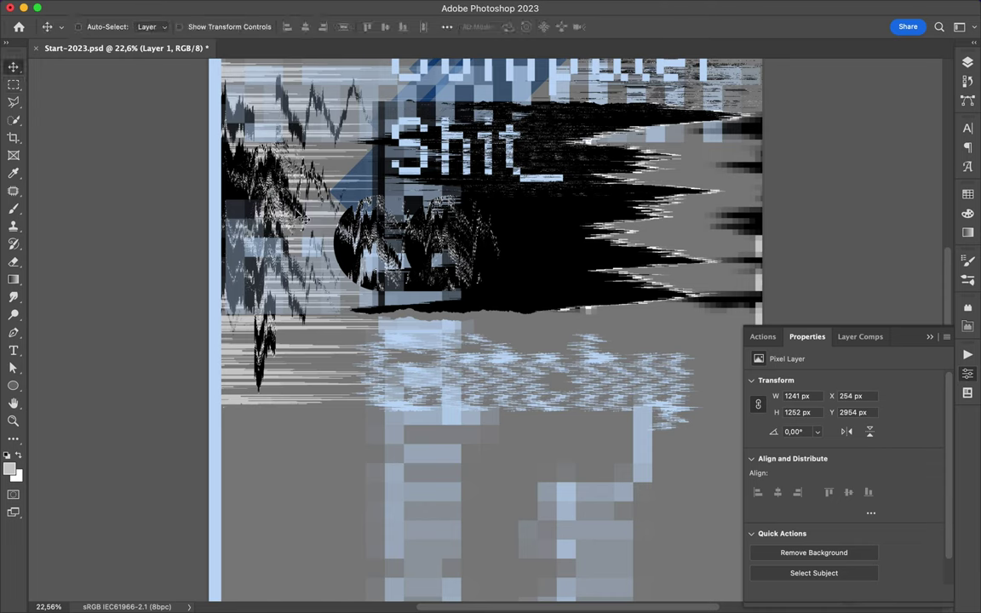
key("F7")
left_click(830, 98)
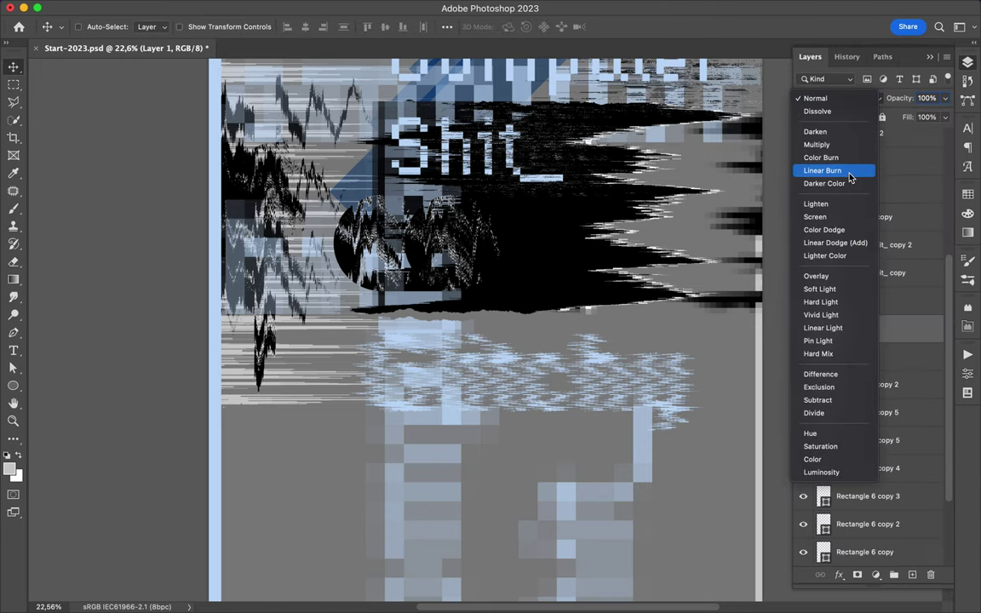
key("Escape")
scroll(485, 333, "down", 3)
Add '#' after the '2' so the title reads 'Computer Shit_ 2#'.
key("t")
left_click(523, 243)
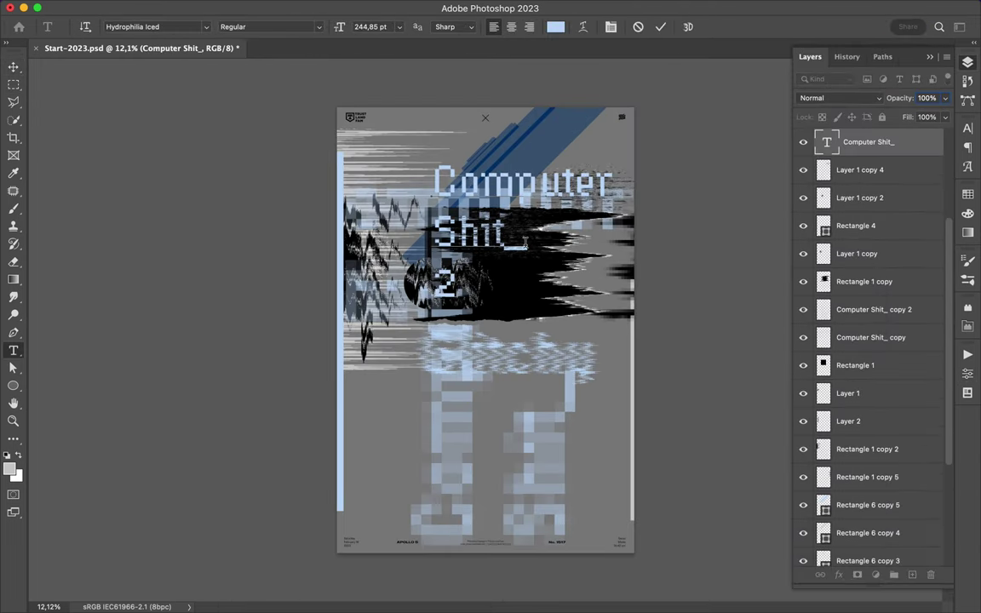
type("#")
key("Escape")
scroll(530, 194, "down", 1)
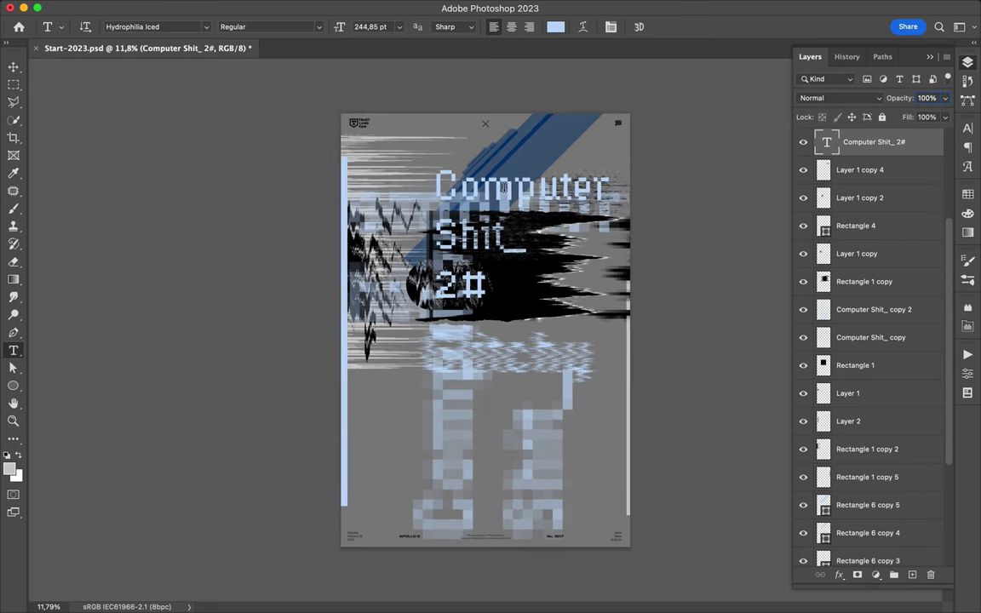
Create a new blank layer for the black glitch blocks.
key("m")
scroll(503, 187, "up", 1)
key("super+c")
key("Return")
key("super+shift+alt+n")
Alt-drag copies of the black block further down the right side.
key("v")
left_click_drag(577, 309, 585, 318)
left_click_drag(584, 406, 584, 553)
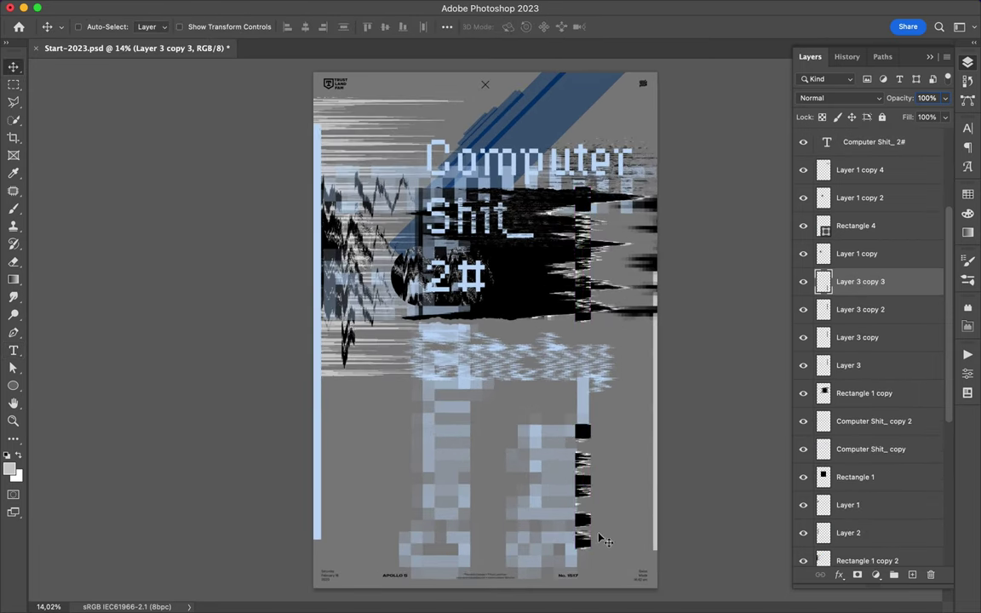
scroll(488, 332, "down", 1)
left_click(332, 187, "super")
Shorten the left blue strip from the bottom.
left_click(349, 232, "super")
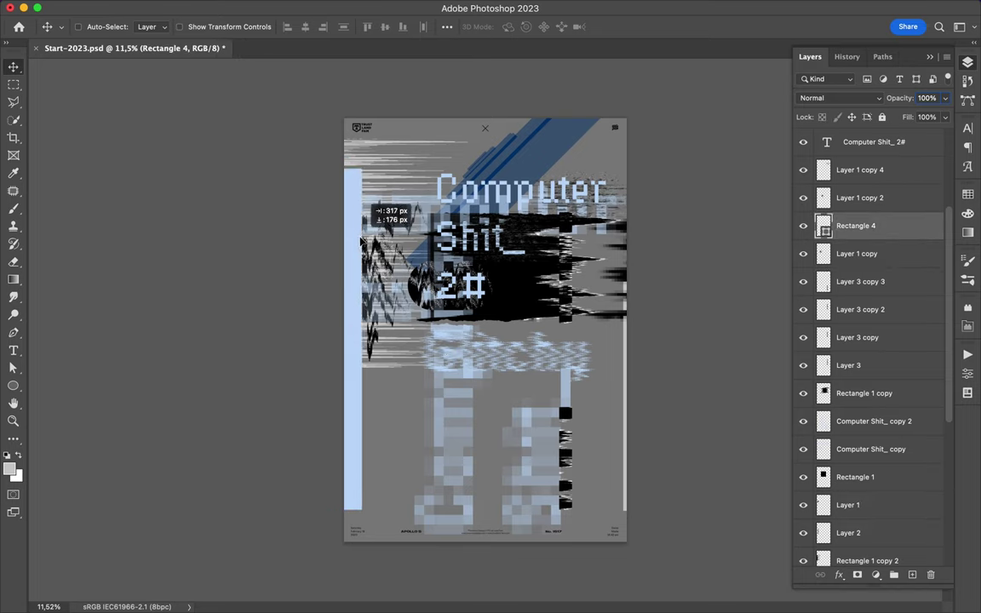
left_click_drag(350, 511, 350, 300)
key("Return")
key("Return")
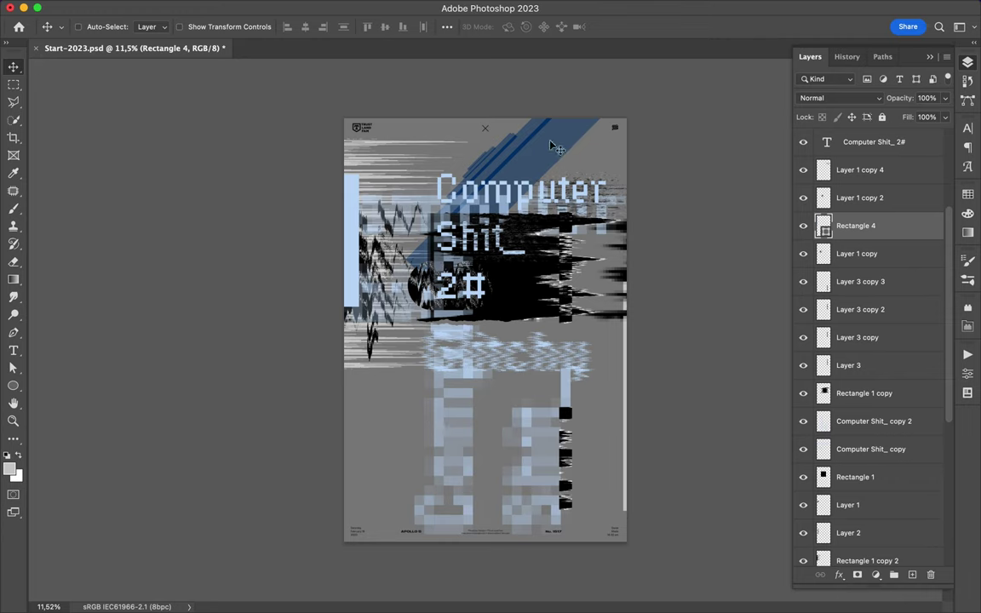
Copy the blue strip into a wide light blue band across the poster's bottom, then save.
scroll(379, 558, "down", 1)
key("super+t")
left_click_drag(362, 556, 602, 552)
key("Return")
left_click_drag(864, 226, 864, 490)
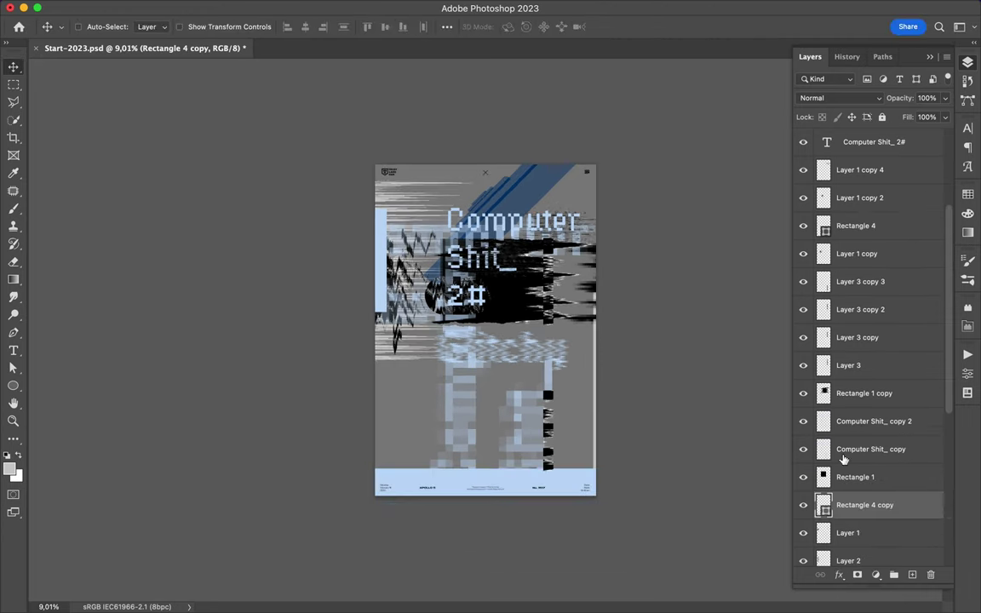
key("super+s")
left_click(740, 11)
left_click(737, 63)
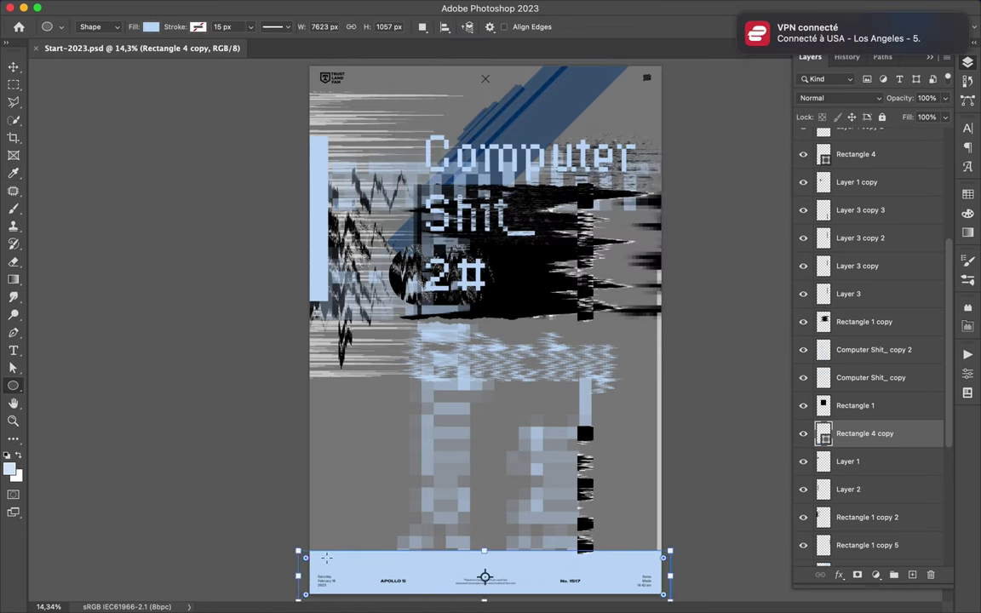
Draw a small pale circle near the bottom left and Alt-drag a copy just above it.
left_click_drag(337, 581, 344, 554)
key("v")
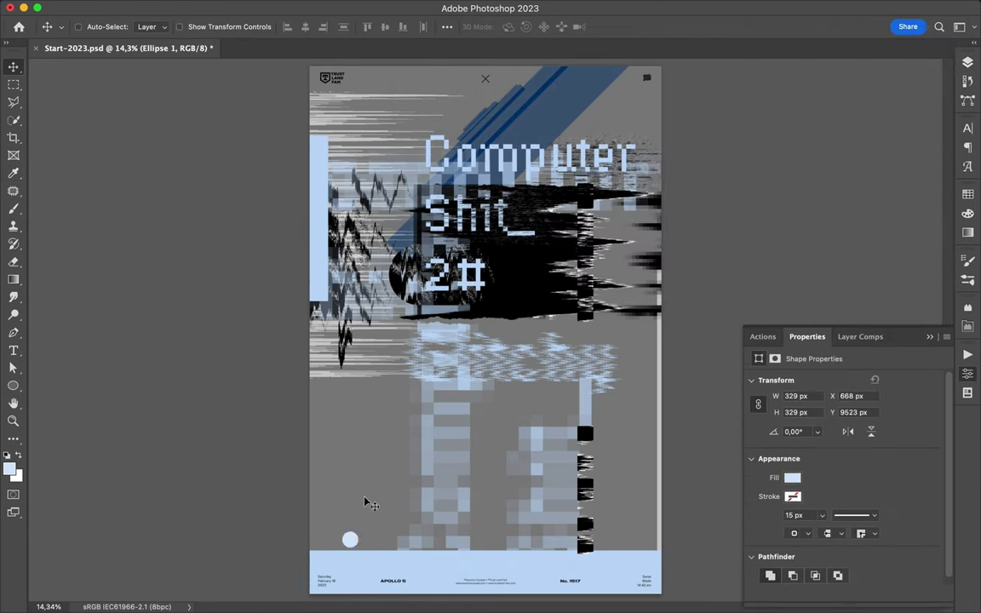
key("v")
left_click_drag(350, 554, 351, 527)
Apply Dust & Scratches with a radius of 7 to the circle copy.
left_click(316, 7)
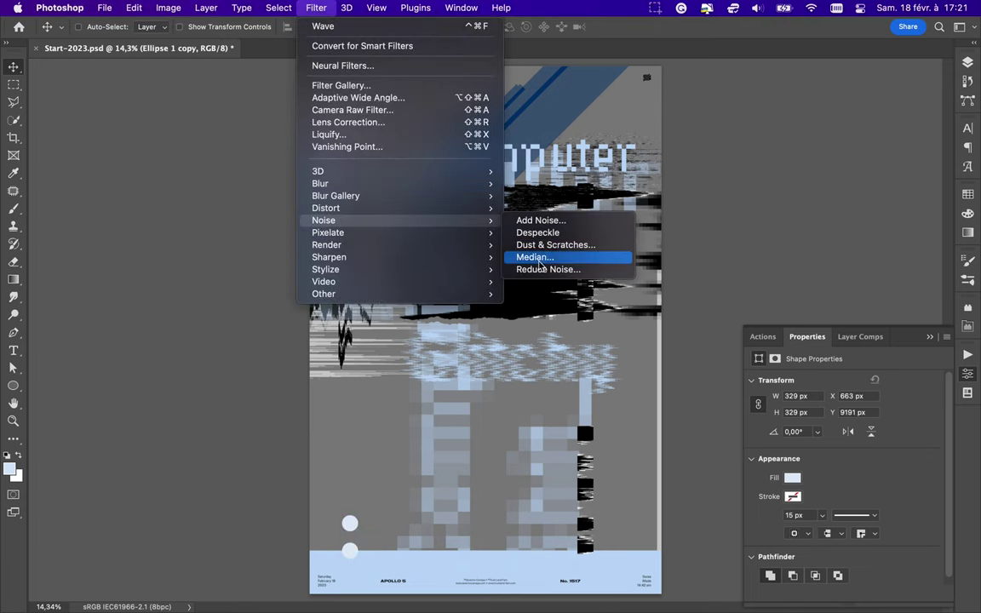
left_click(555, 244)
left_click(515, 235)
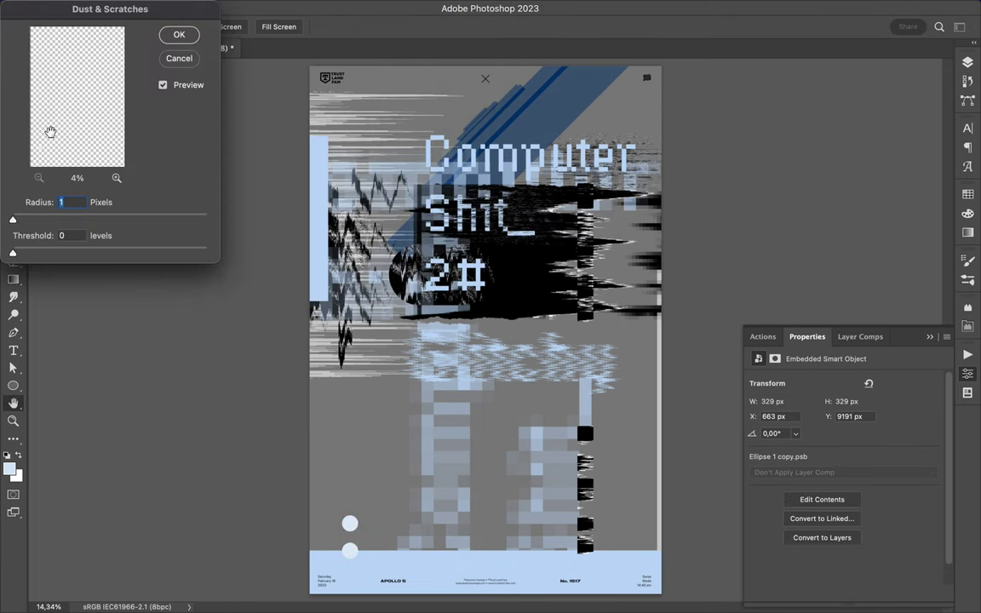
left_click_drag(12, 219, 23, 222)
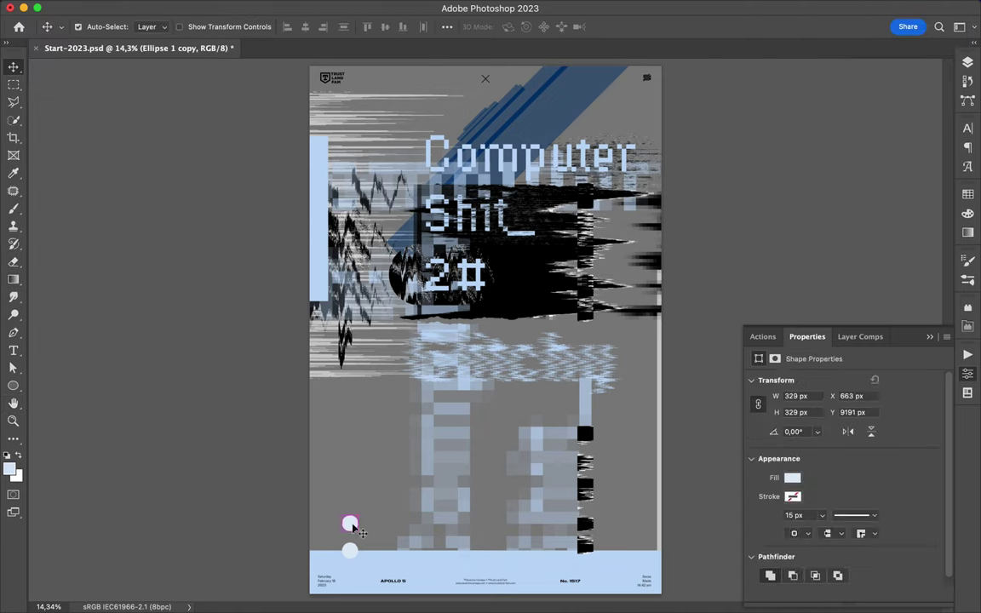
Apply the Pixelate > Mosaic filter to the upper circle copy.
left_click(277, 8)
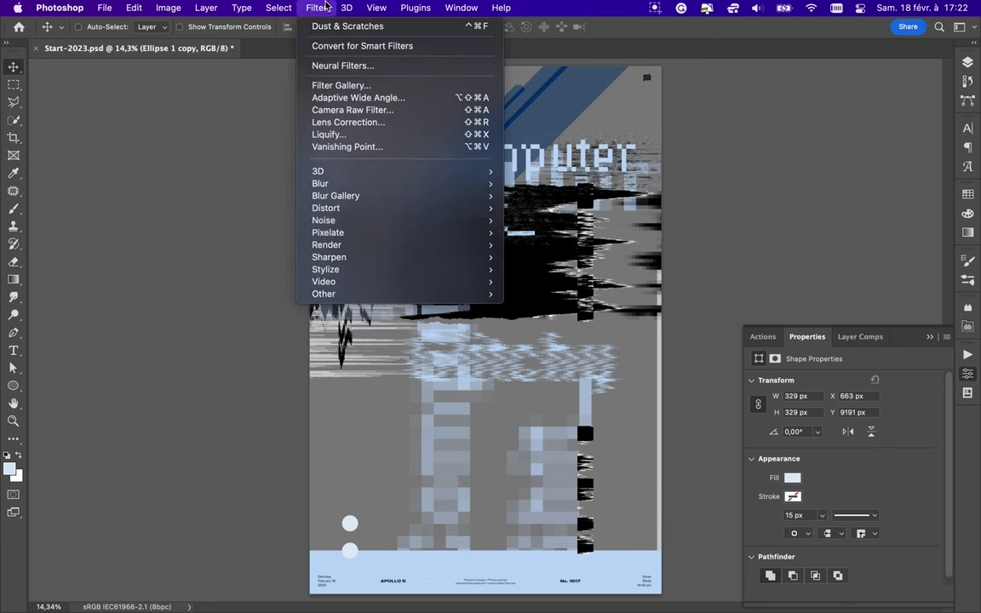
left_click(489, 270)
left_click(492, 234)
left_click(178, 34)
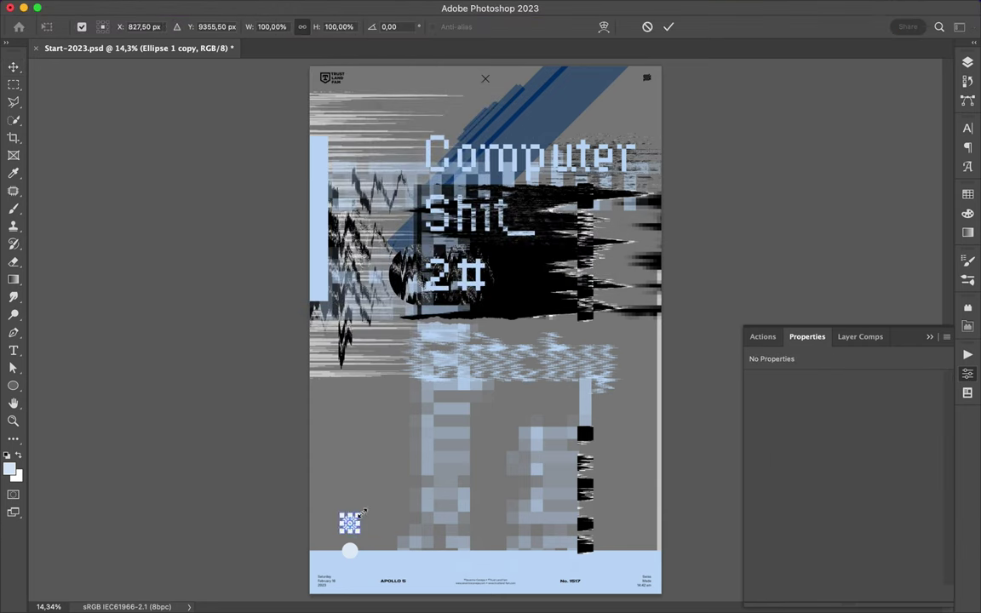
Rasterize the mosaic circle layer and Alt-drag a copy up and to the right.
key("F7")
right_click(864, 433)
left_click(741, 552)
mouse_move(354, 522)
left_mouse_down()
mouse_move(647, 235)
mouse_move(658, 580)
mouse_move(273, 574)
left_mouse_up()
Add a small, recoloured 'Glithery Glitch' text label beside the 2# title.
type("Glithery G")
key("ctrl+Return")
key("ctrl+t")
mouse_move(754, 338)
left_mouse_down()
mouse_move(483, 311)
mouse_move(534, 288)
left_mouse_up()
key("Return")
left_click(736, 63)
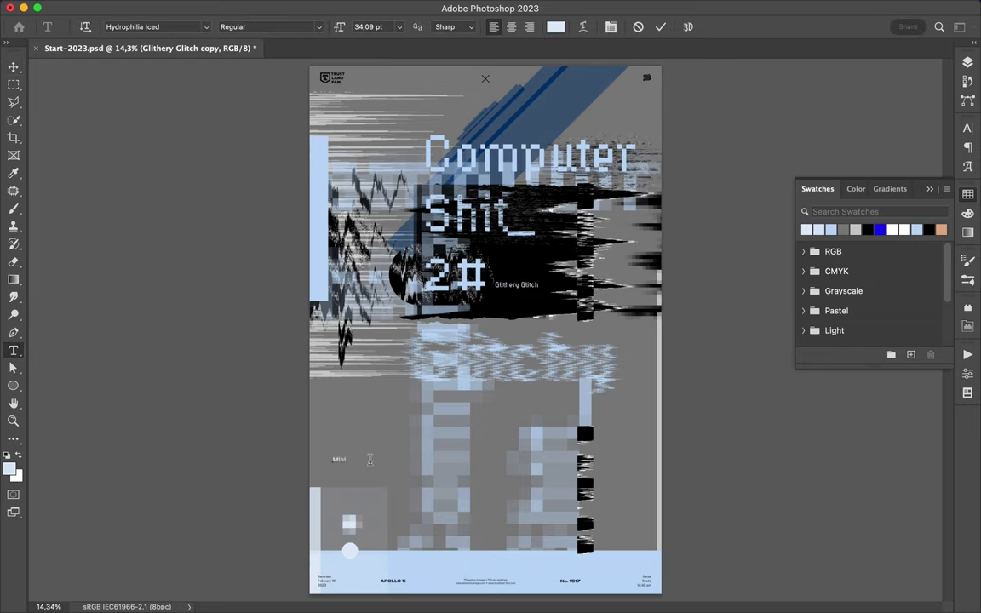
Alt-drag another 'Mini-Series' label copy into place on the poster's left side.
scroll(407, 307, "up", 3)
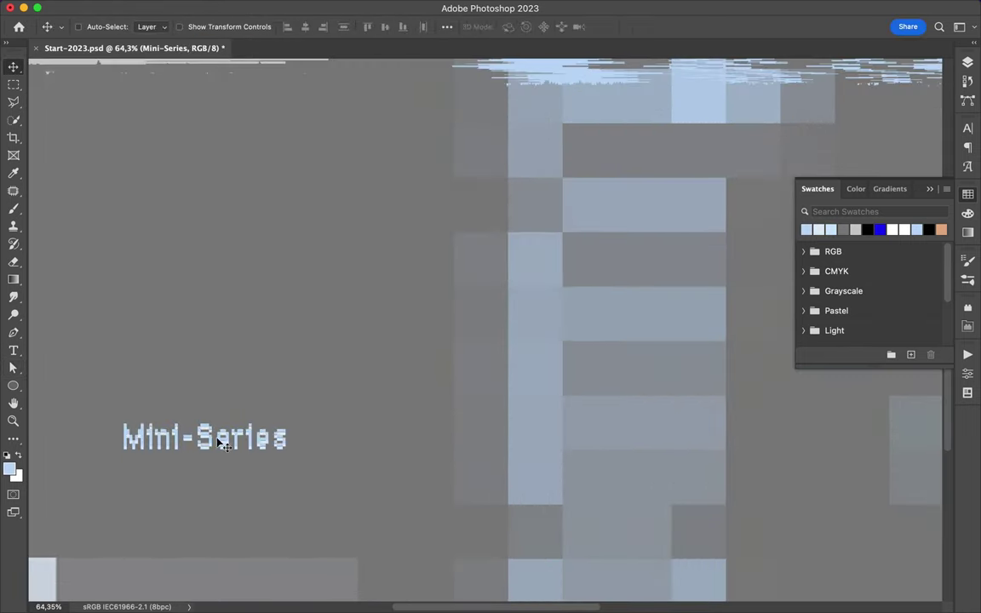
left_click_drag(207, 412, 258, 365)
scroll(204, 407, "down", 5)
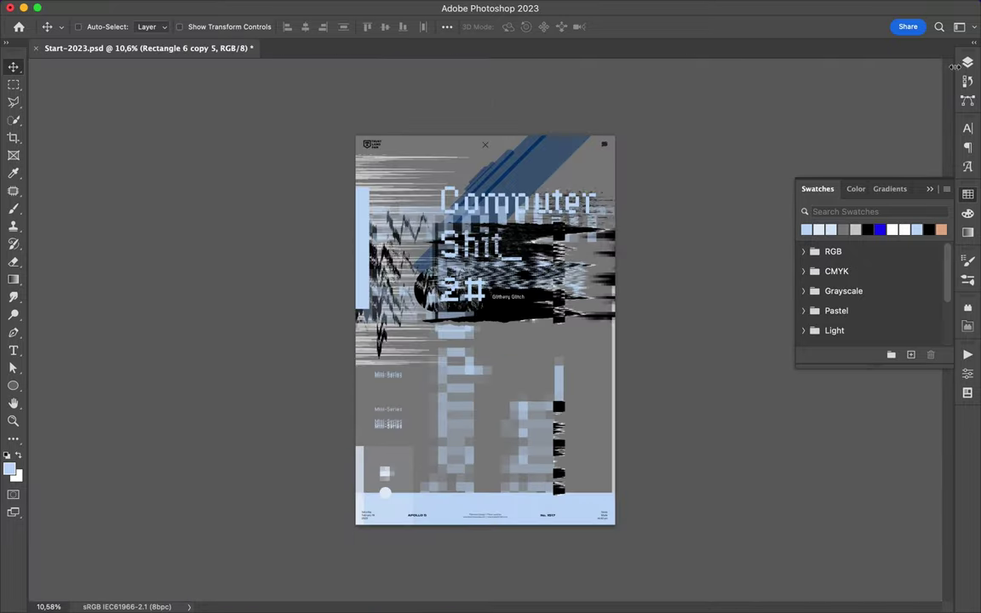
Set the Rectangle 6 copy 3 blend mode to Linear Burn.
left_click(967, 62)
left_click(839, 98)
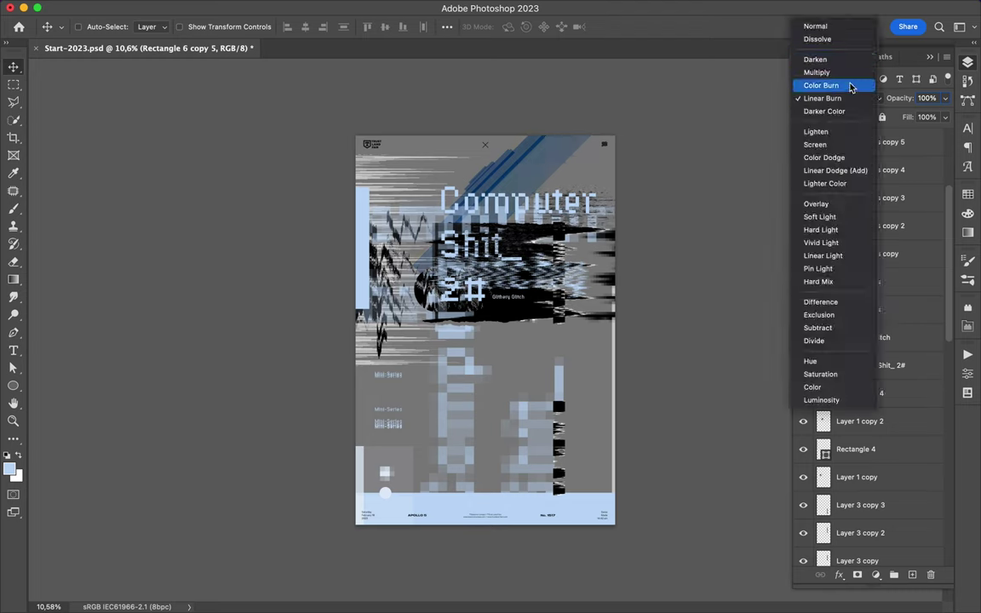
left_click(628, 200)
scroll(885, 315, "down", 7)
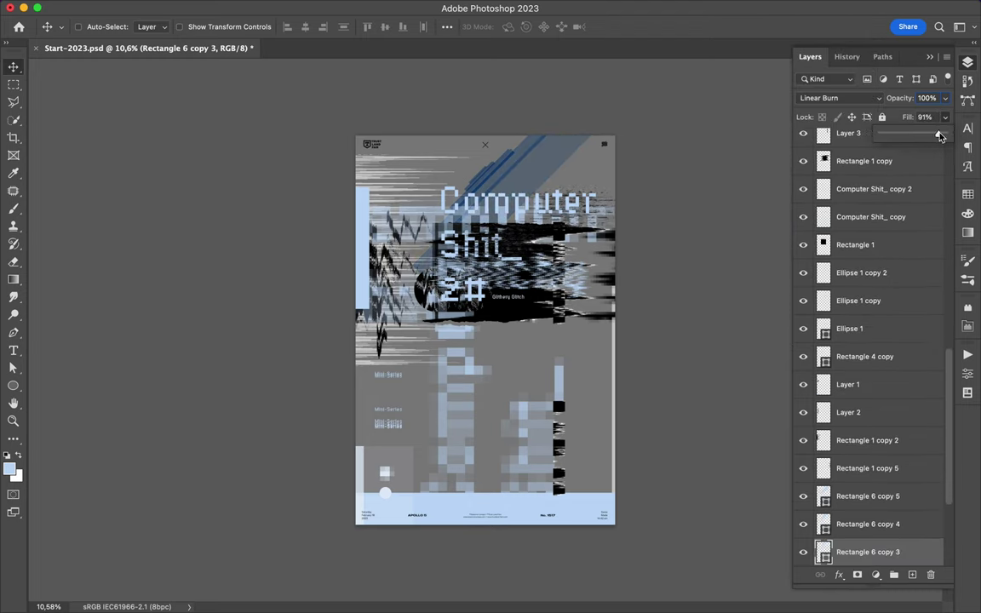
scroll(515, 170, "up", 2)
Duplicate Layer 2 and make several Ellipse 1 block copies placed beside the title.
mouse_move(848, 412)
left_mouse_down()
mouse_move(876, 218)
mouse_move(851, 162)
left_mouse_up()
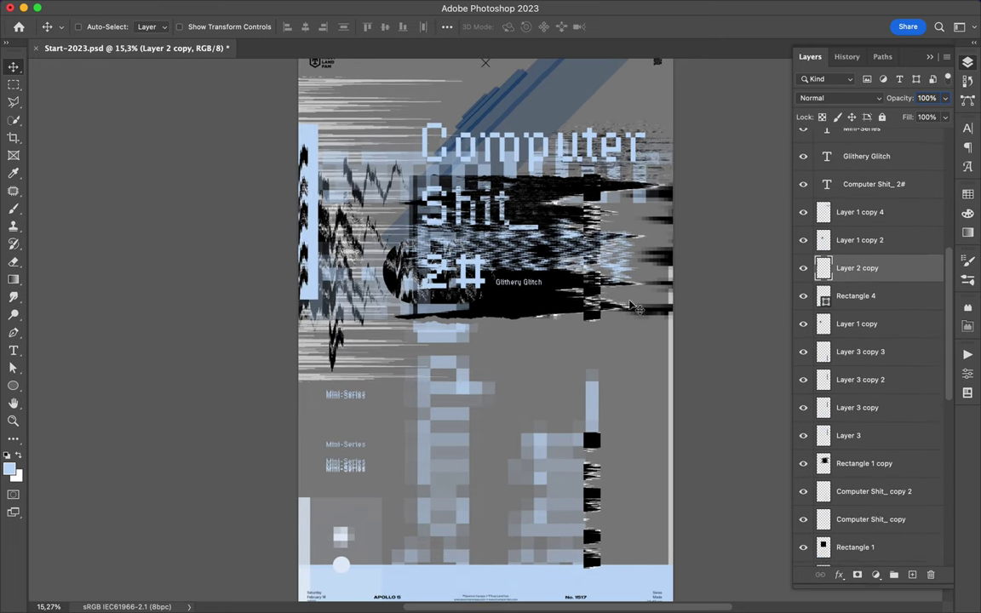
left_click_drag(625, 277, 734, 522)
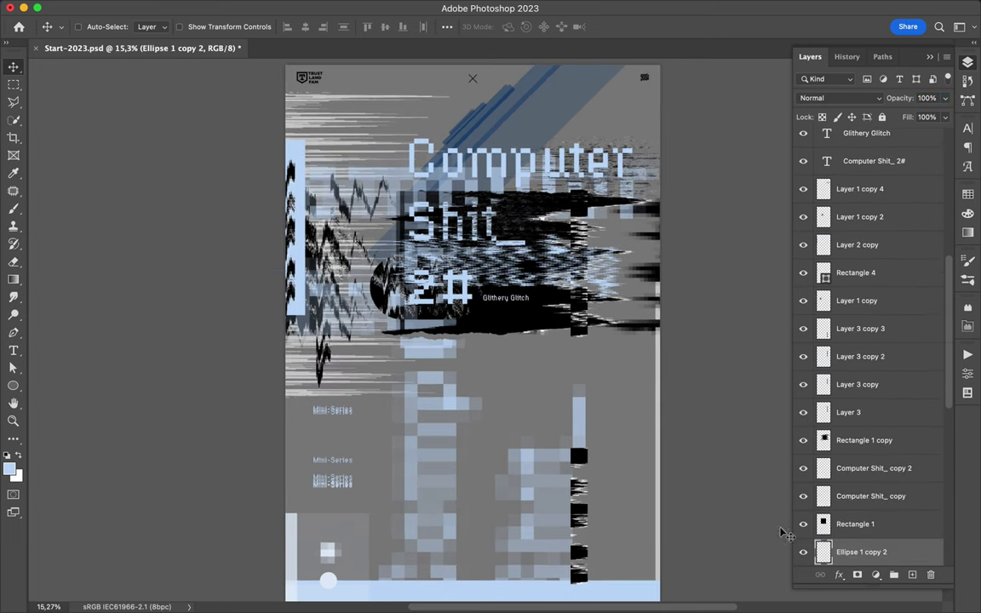
left_click_drag(851, 553, 850, 162)
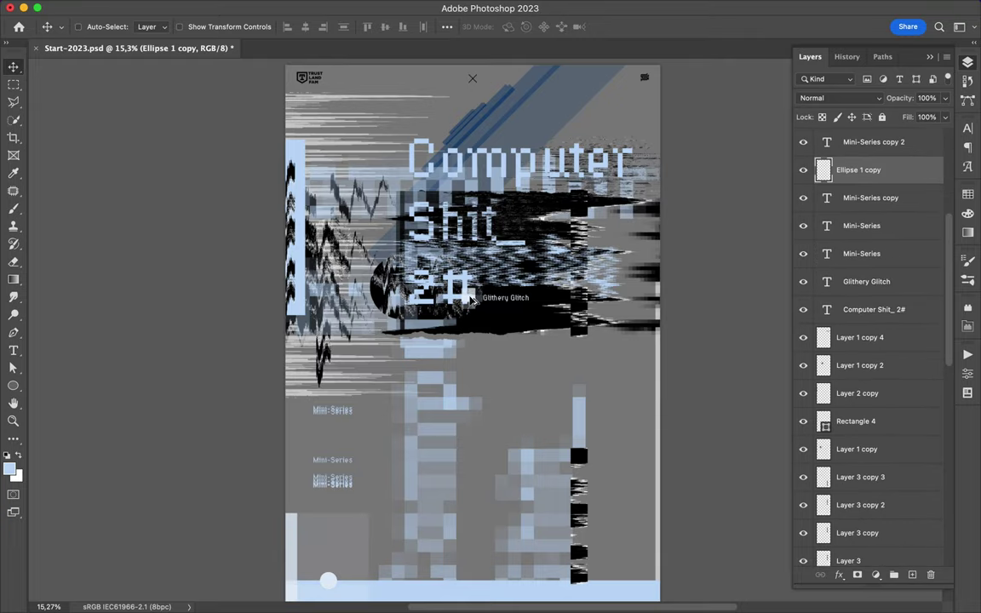
left_click_drag(418, 238, 494, 128)
scroll(476, 170, "up", 5)
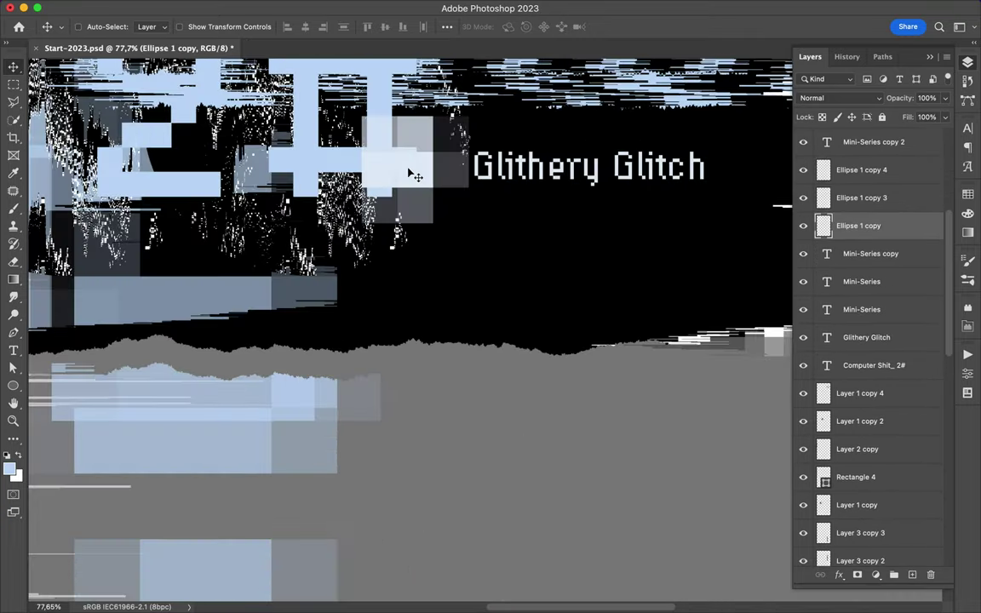
scroll(521, 242, "up", 5)
left_click_drag(537, 228, 538, 241)
scroll(538, 241, "down", 5)
scroll(514, 291, "down", 3)
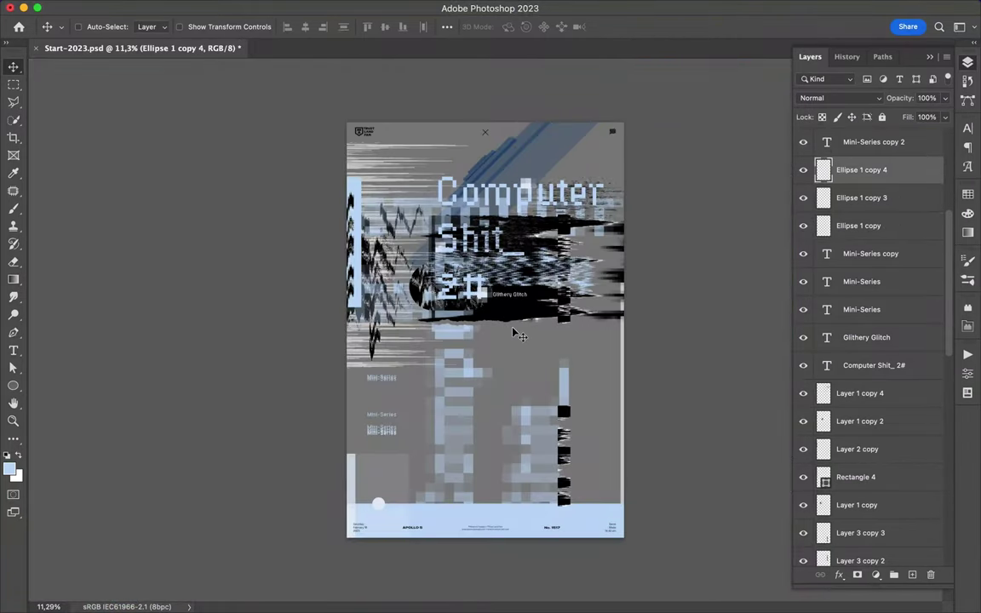
Draw a tall triangle shape from the poster's middle down to the bottom with the Pen tool.
key("p")
left_click(510, 115)
left_click(509, 539)
left_click(630, 540)
Move the triangle layer beneath Rectangle 4 and try Pin Light before returning to Normal blending.
key("a")
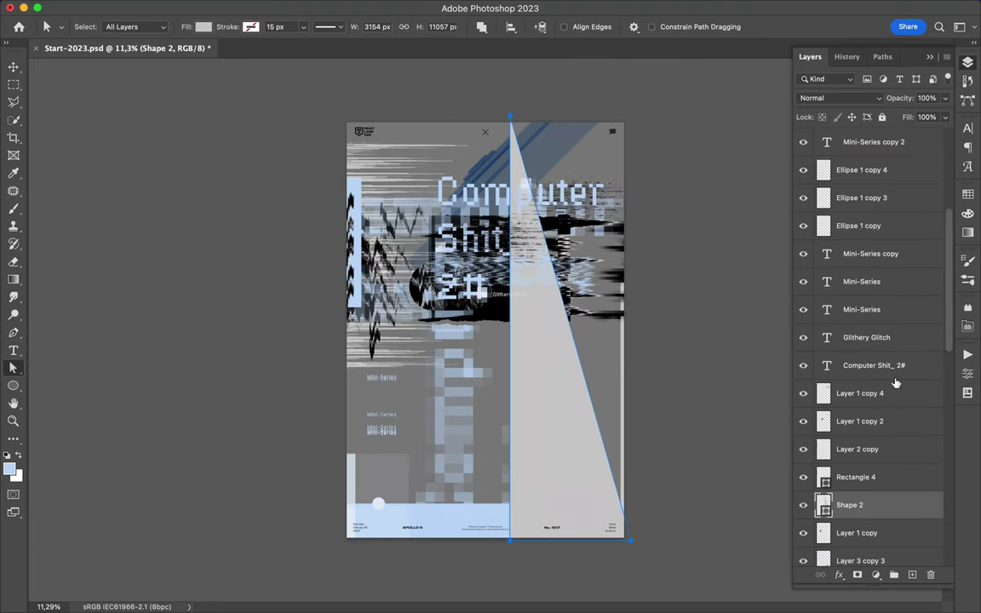
left_click_drag(851, 169, 911, 519)
left_click(838, 98)
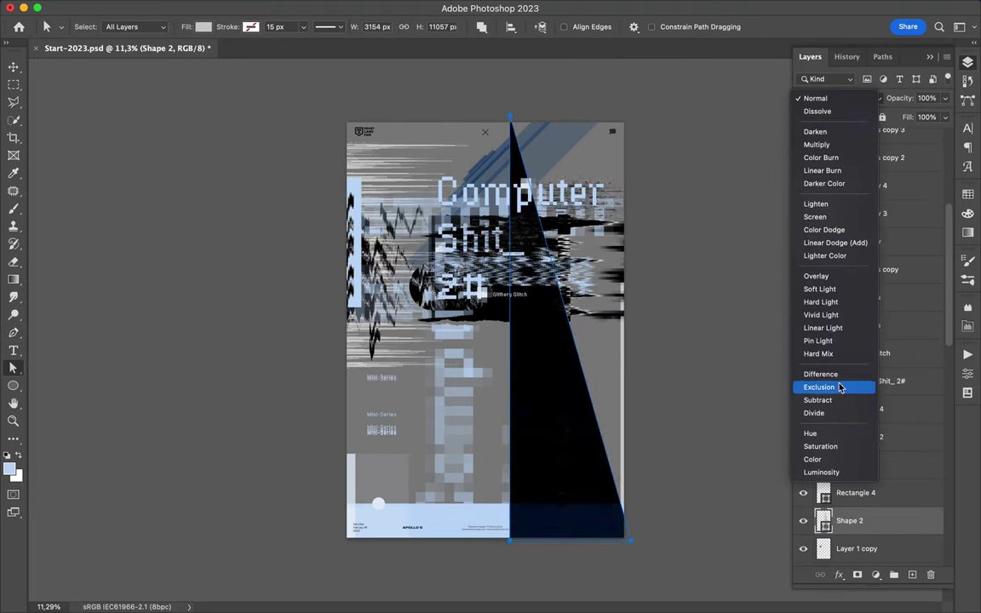
left_click(819, 340)
key("v")
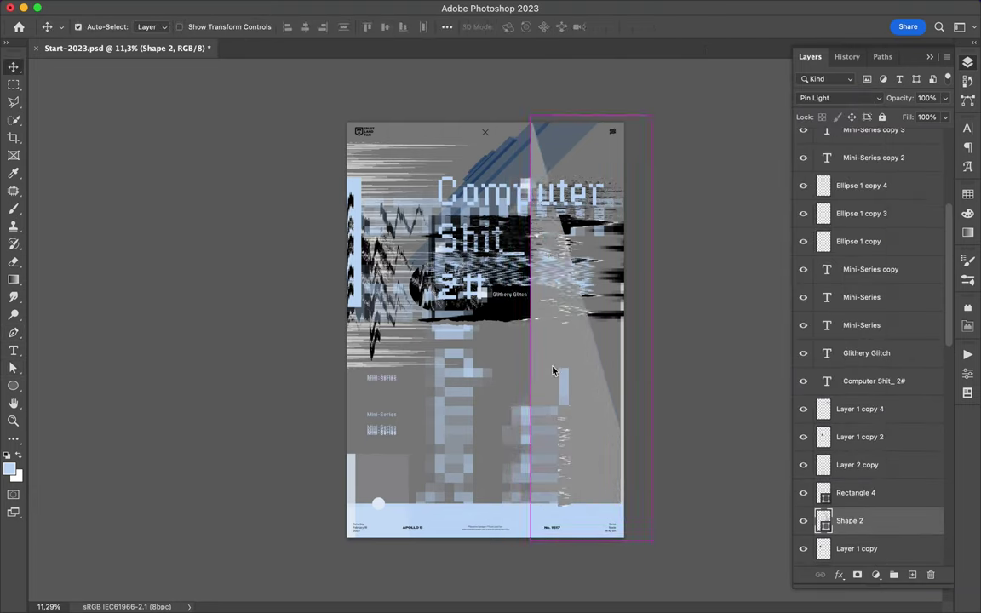
scroll(851, 477, "down", 2)
left_click_drag(467, 324, 385, 317)
key("a")
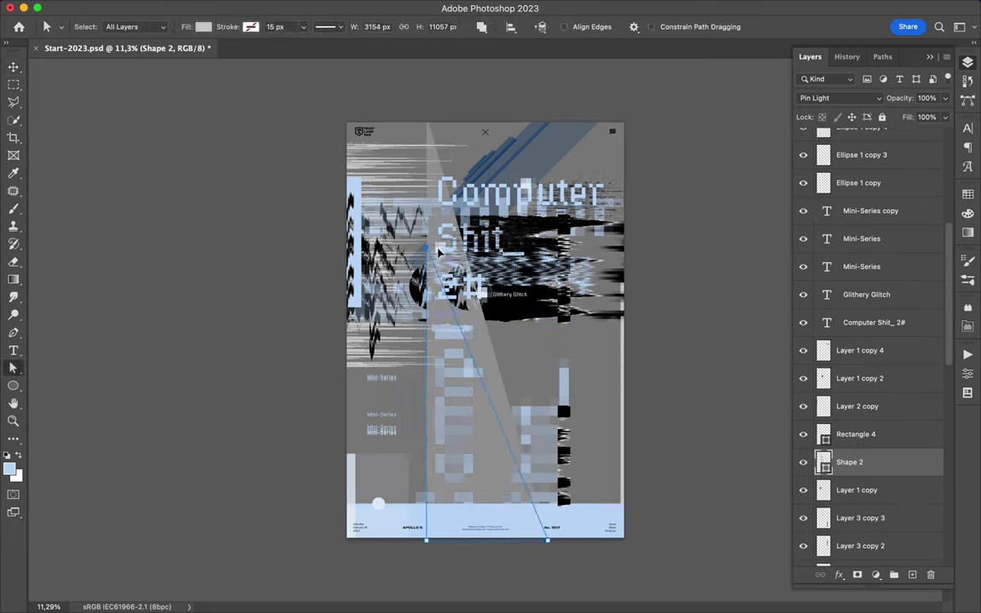
left_click(838, 98)
Fill the triangle with a pale blue swatch.
left_click(818, 14)
left_click(967, 194)
left_click(831, 228)
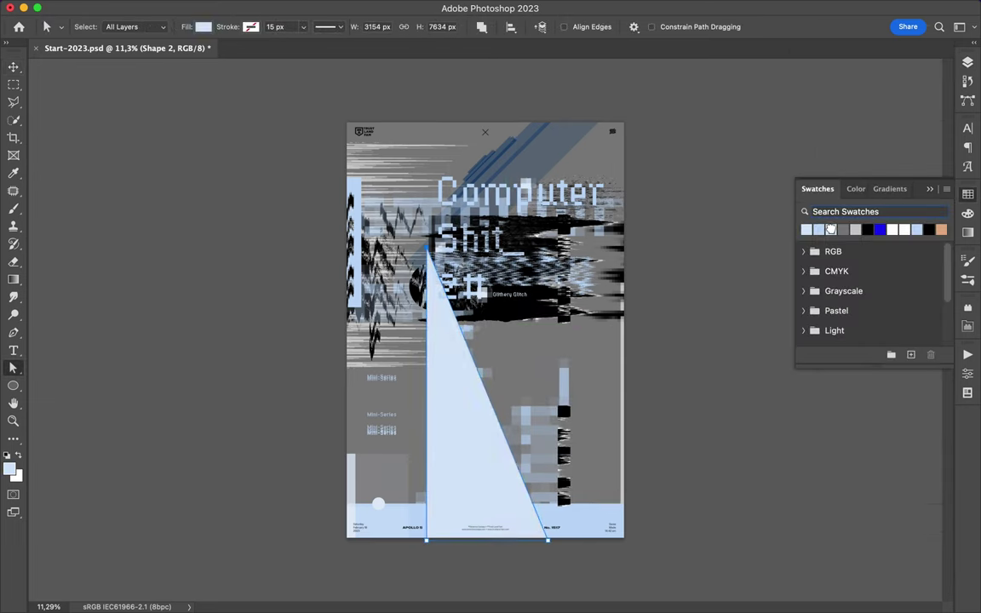
left_click(967, 63)
Move the triangle layer higher in the layer stack.
key("v")
scroll(814, 258, "up", 3)
mouse_move(813, 258)
left_mouse_down()
mouse_move(874, 512)
mouse_move(851, 502)
left_mouse_up()
Select the Computer Shit_ copy 2 layer and duplicate it with Ctrl+J.
key("a")
key("v")
left_click(473, 371)
key("ctrl+j")
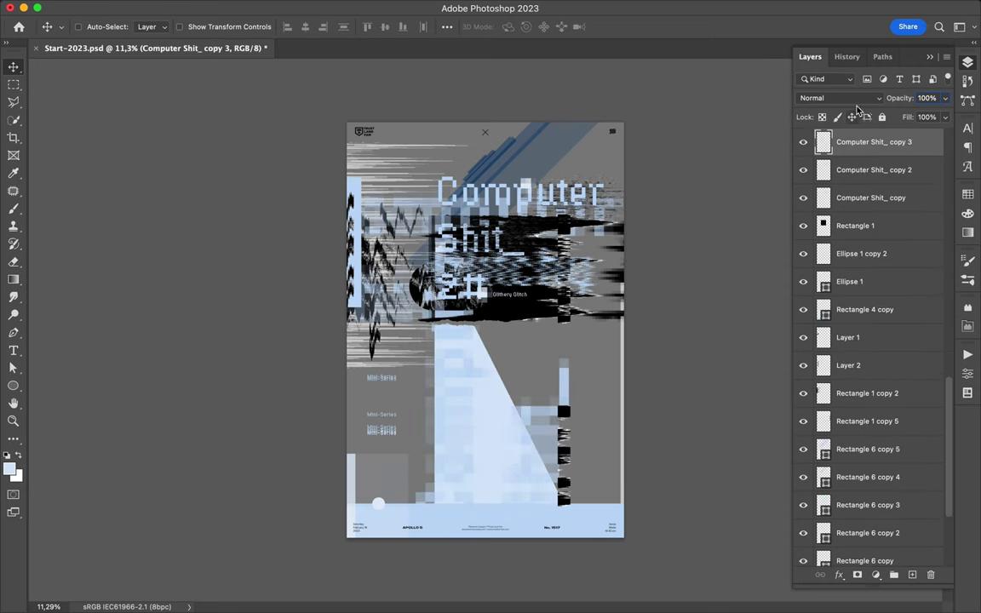
Give the title copy a blend mode, offset it slightly, and delete the pale triangle.
left_click(852, 98)
left_click(856, 184)
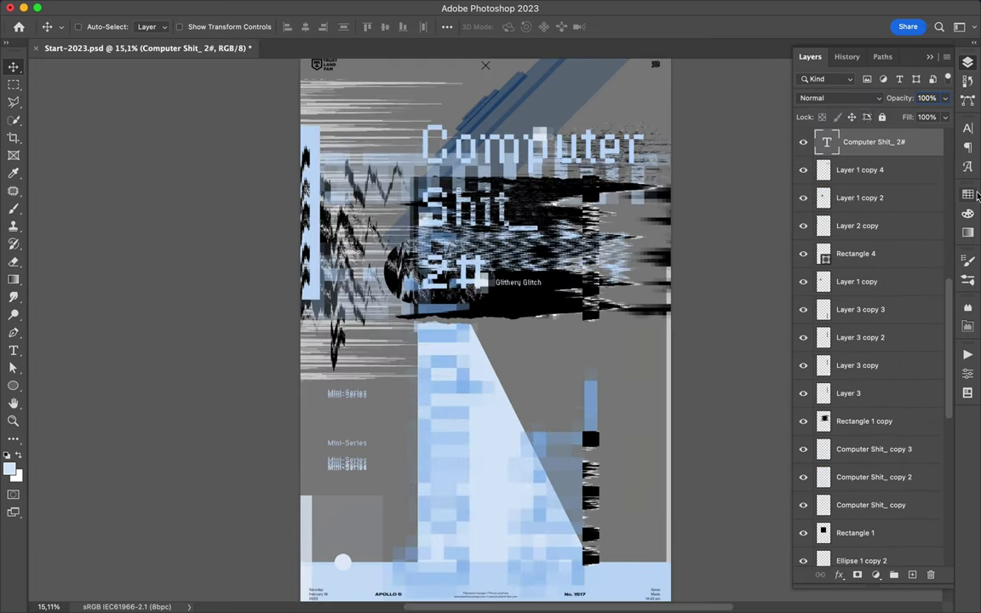
left_click(971, 195)
left_click_drag(588, 140, 594, 134)
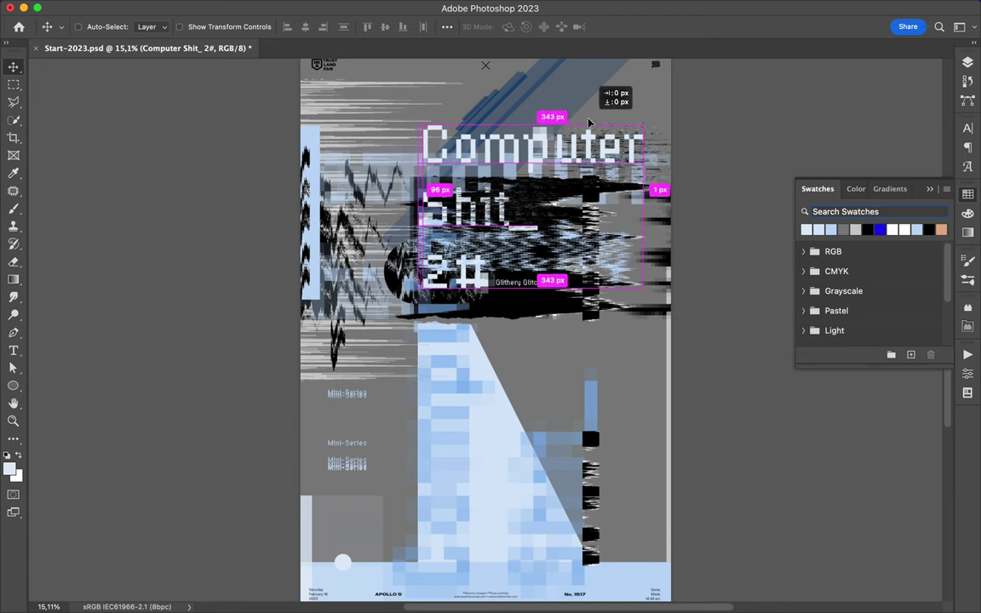
scroll(483, 332, "down", 2)
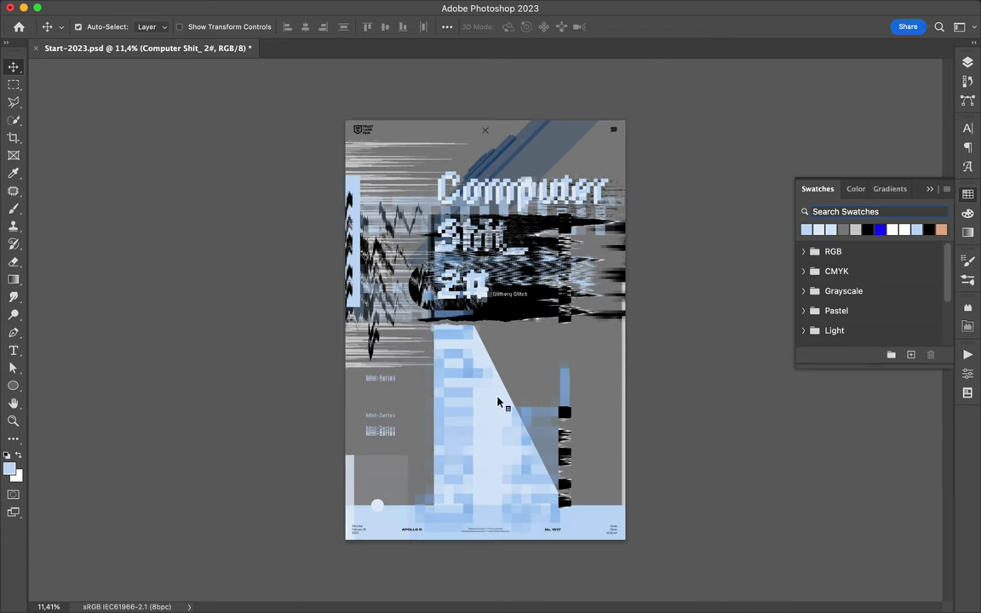
left_click_drag(448, 356, 513, 491)
key("Delete")
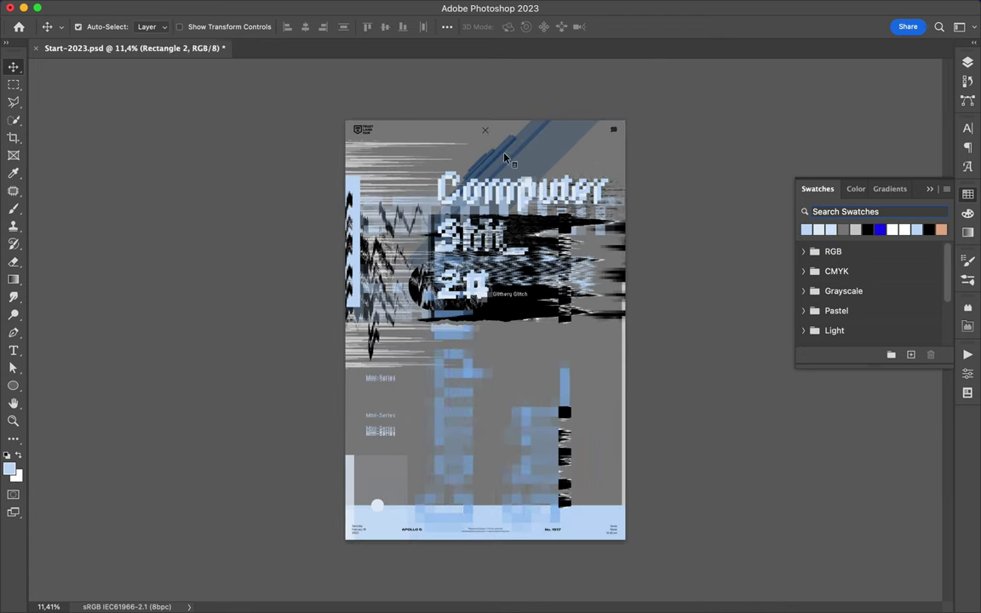
Transform a small rectangle into a pale diagonal bar with Normal blending and Alt-drag a copy lower.
left_click(487, 359, "ctrl")
key("ctrl+t")
key("Return")
left_click(247, 26)
key("v")
left_click(967, 62)
left_click(838, 97)
left_click(813, 24)
left_click_drag(464, 345, 469, 474)
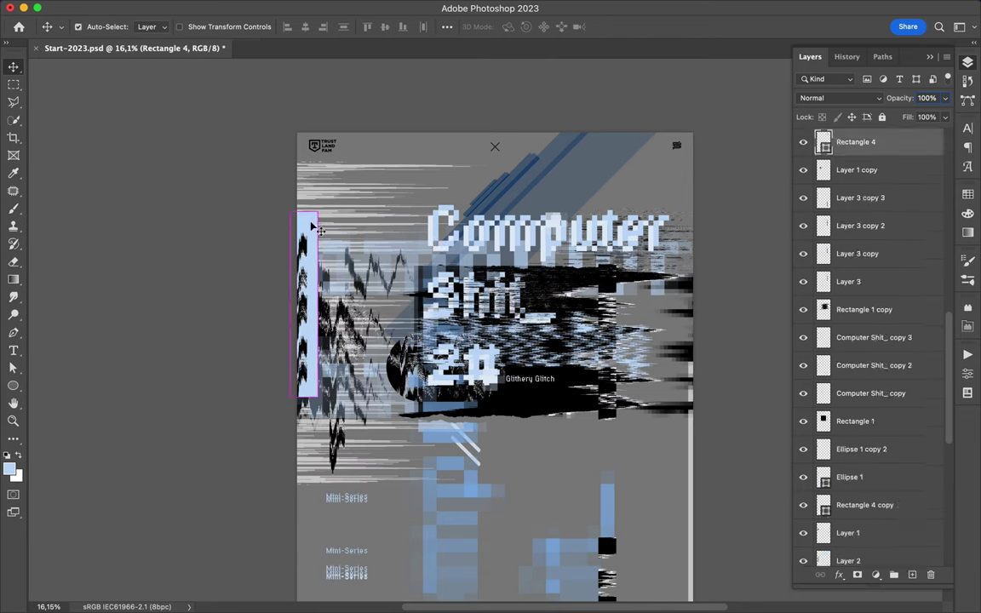
Duplicate the black glitch rectangle downward and apply a Square Wave distortion to the copy.
left_click_drag(323, 409, 315, 400)
scroll(545, 400, "down", 3)
scroll(555, 321, "down", 2)
left_click_drag(555, 322, 555, 450)
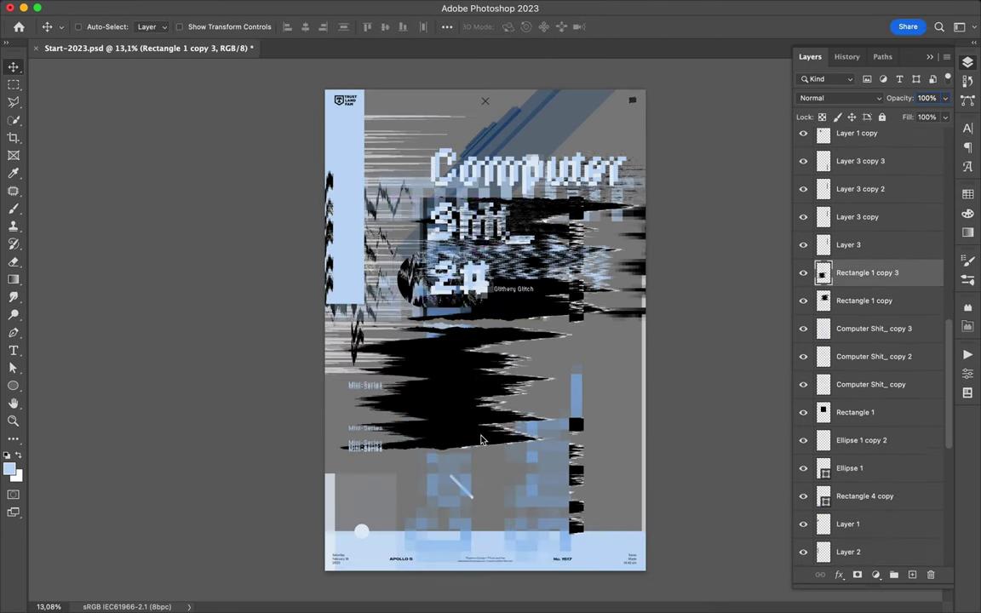
left_click(309, 7)
left_click(562, 294)
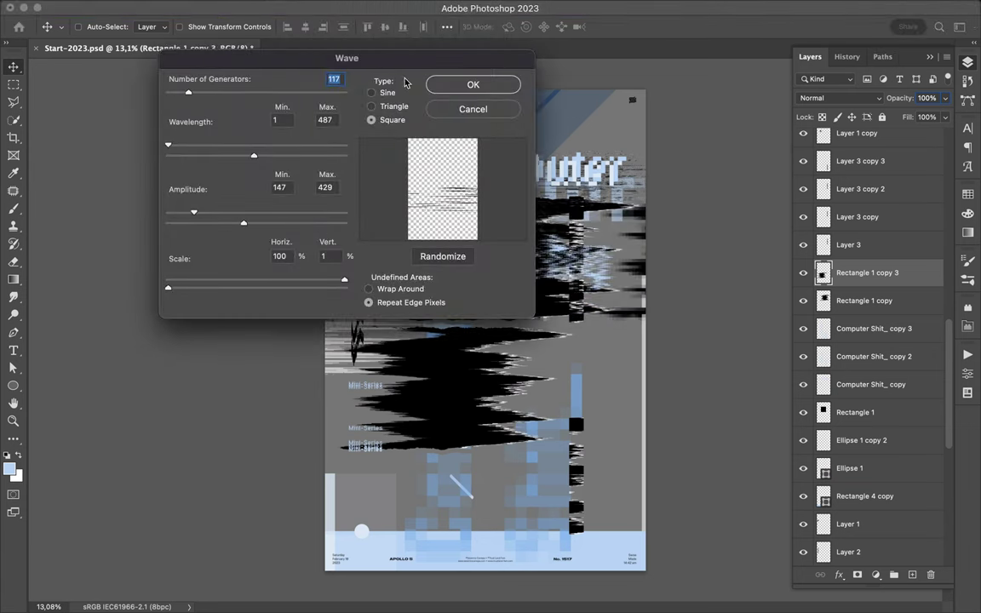
left_click(472, 84)
Move the distorted copy up the poster and to the top of the stack under Layout Poster.
left_click_drag(548, 297, 547, 139)
left_click_drag(847, 316, 842, 173)
left_click(839, 98)
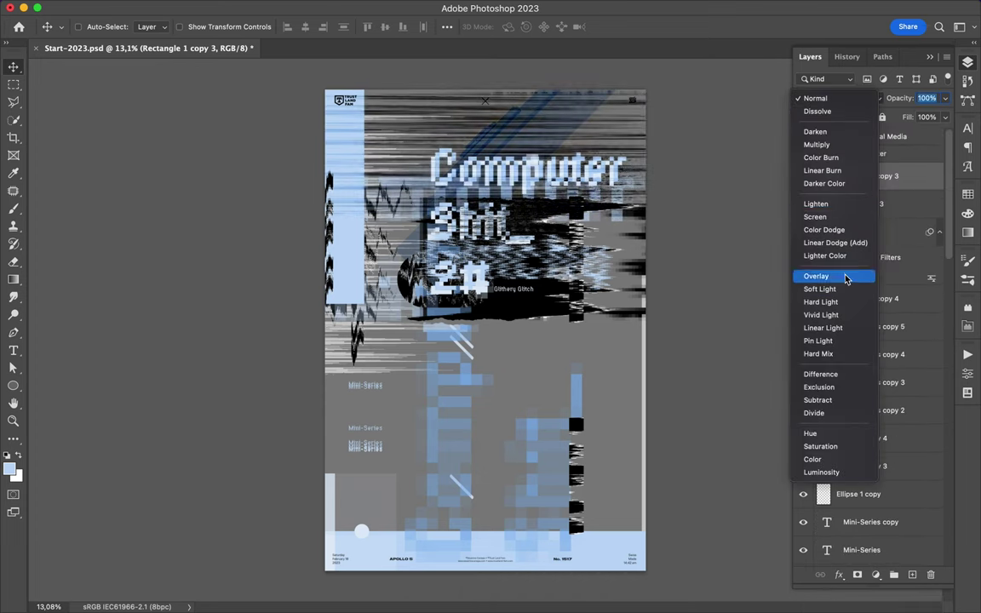
Set Rectangle 1 copy 3 to Exclusion and stretch it down to the poster bottom.
left_click(819, 386)
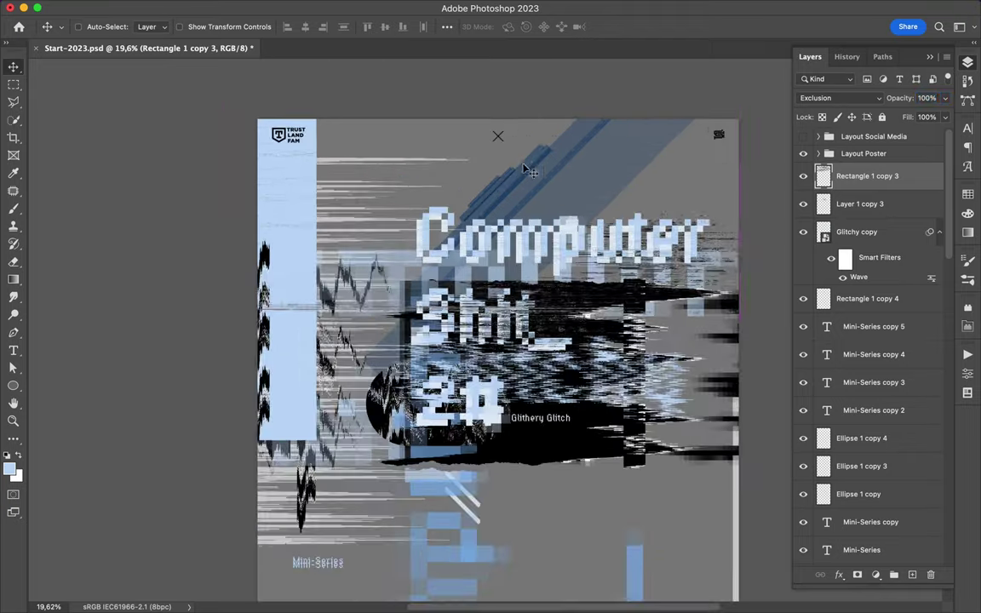
key("ctrl+t")
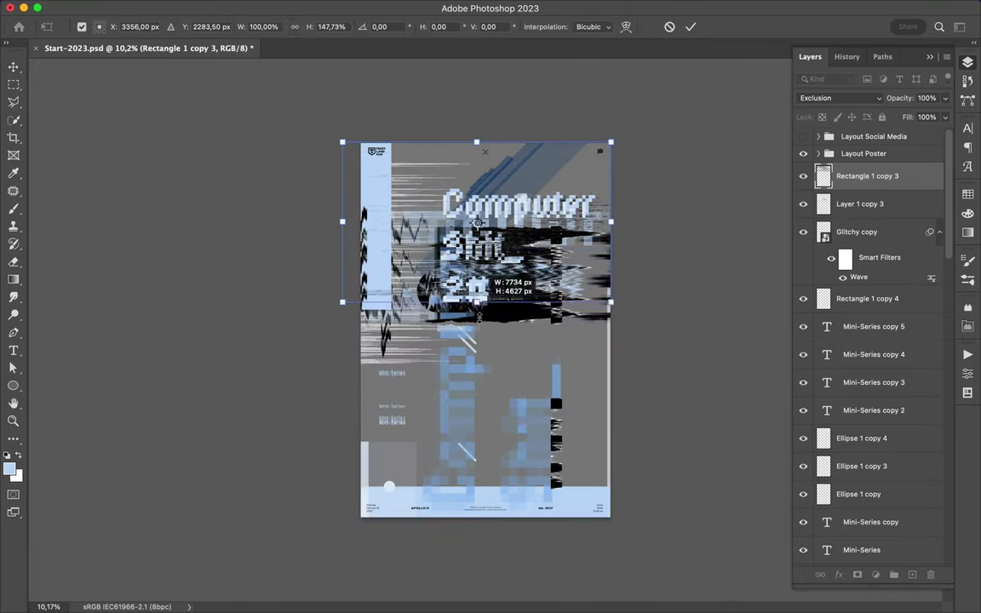
left_click_drag(476, 236, 481, 530)
key("Return")
key("ctrl+0")
scroll(465, 444, "up", 5)
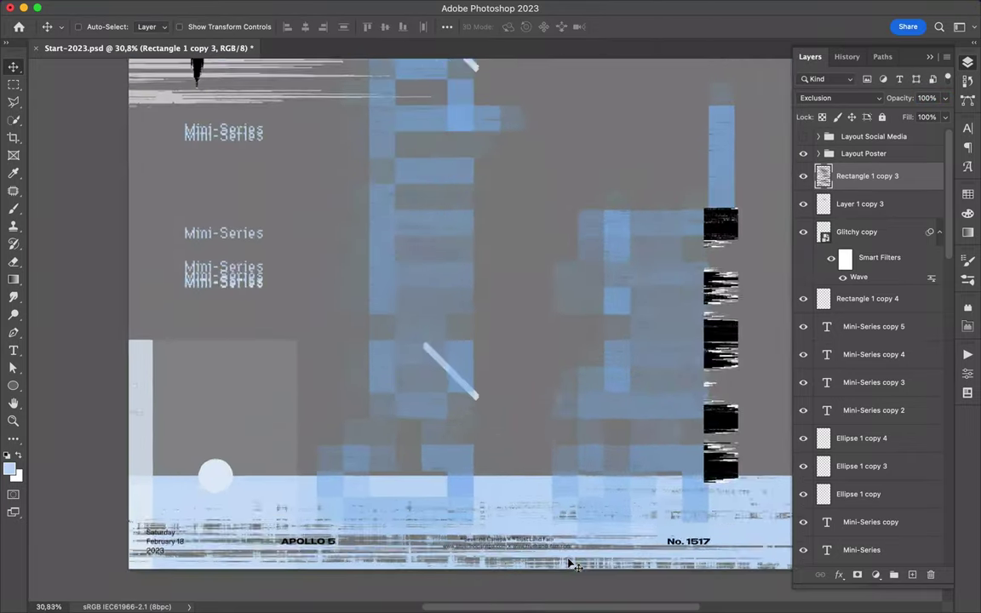
scroll(509, 508, "down", 3)
Blend Rectangle 1 copy 3 with Linear Dodge (Add) at 20% opacity, then select Rectangle 4.
left_click(839, 98)
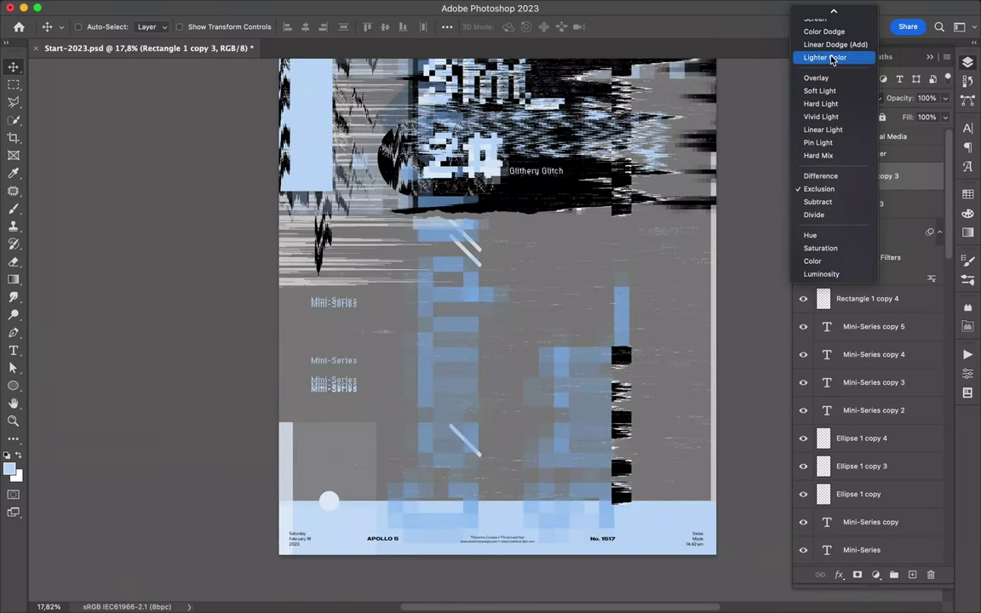
left_click(824, 57)
scroll(485, 332, "down", 2)
left_click(838, 98)
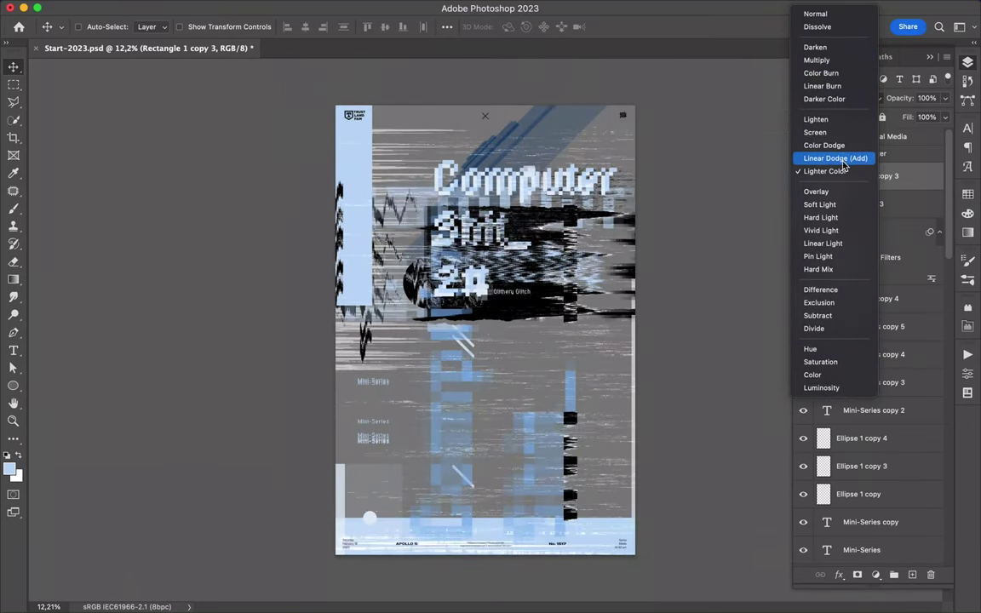
left_click(841, 159)
left_click(944, 98)
left_click_drag(941, 115, 893, 114)
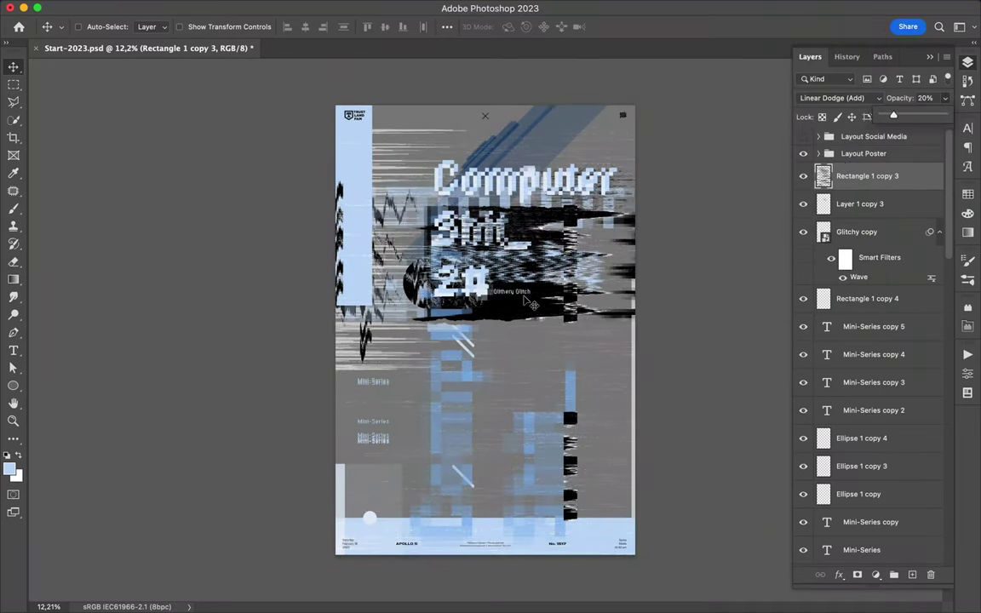
scroll(537, 272, "up", 5)
scroll(550, 285, "down", 4)
scroll(549, 285, "down", 2)
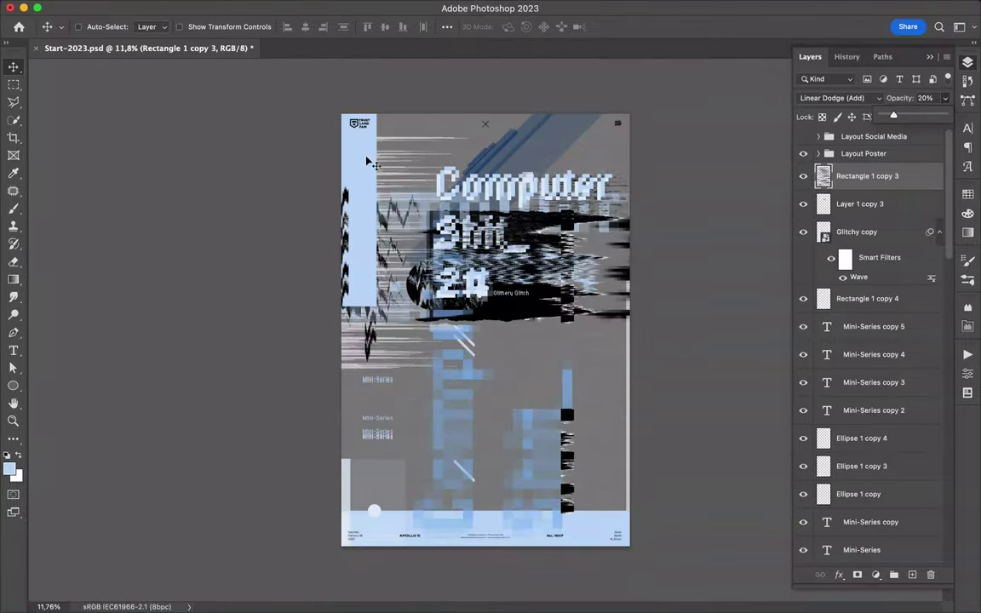
left_click_drag(362, 161, 390, 180)
left_click(316, 7)
mouse_move(327, 232)
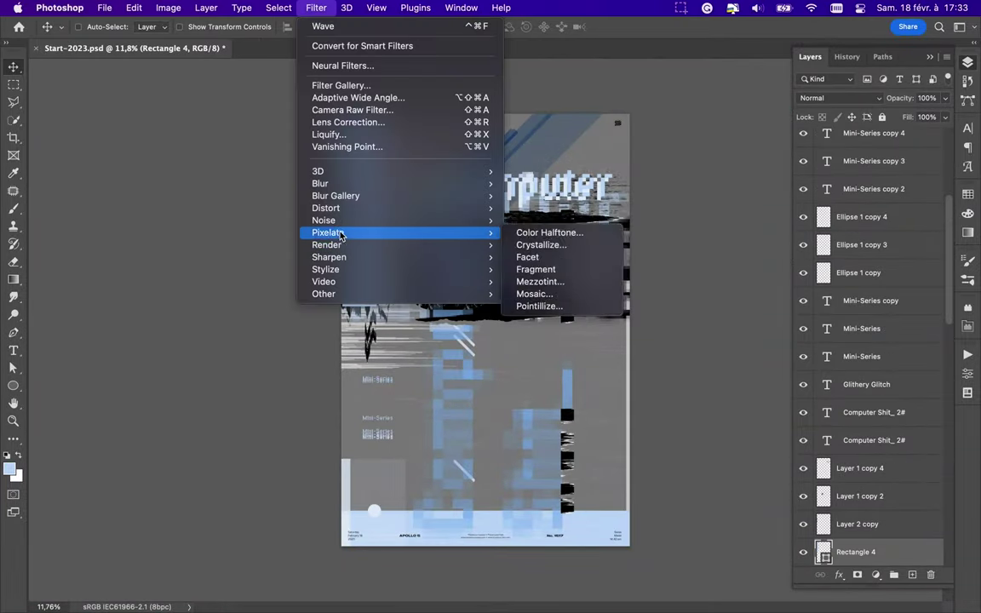
Rasterize the left-edge strip and apply a Square Wave: 9 generators, scale 82%/1%, Repeat Edge Pixels.
left_click(533, 293)
left_click(441, 232)
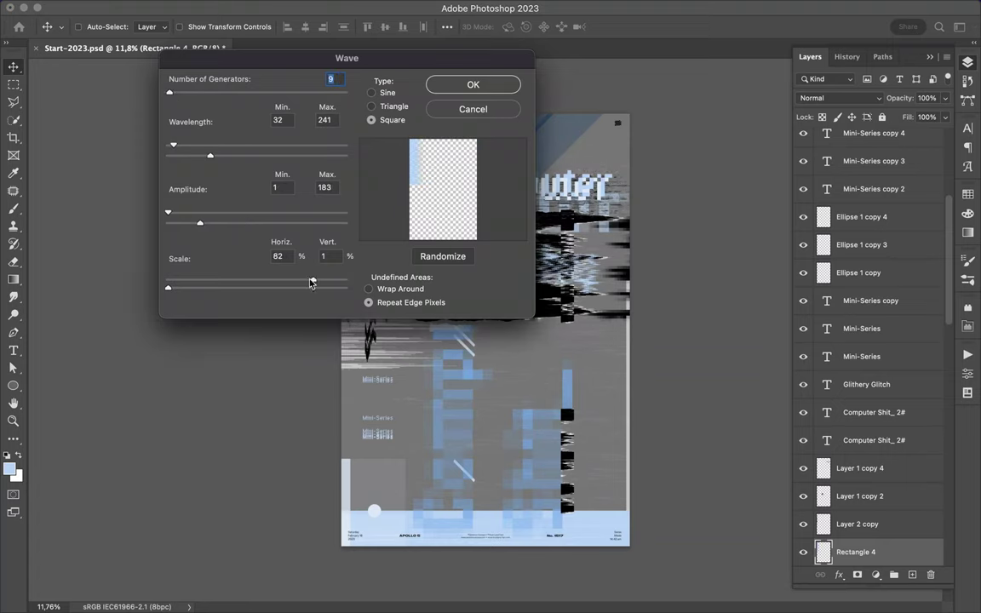
left_click(474, 83)
scroll(496, 224, "up", 2)
scroll(495, 225, "up", 2)
scroll(497, 223, "down", 2)
Select Layer 4 and pick a 209 px brush preset for painting.
scroll(842, 466, "down", 3)
left_click(852, 501)
scroll(851, 501, "up", 3)
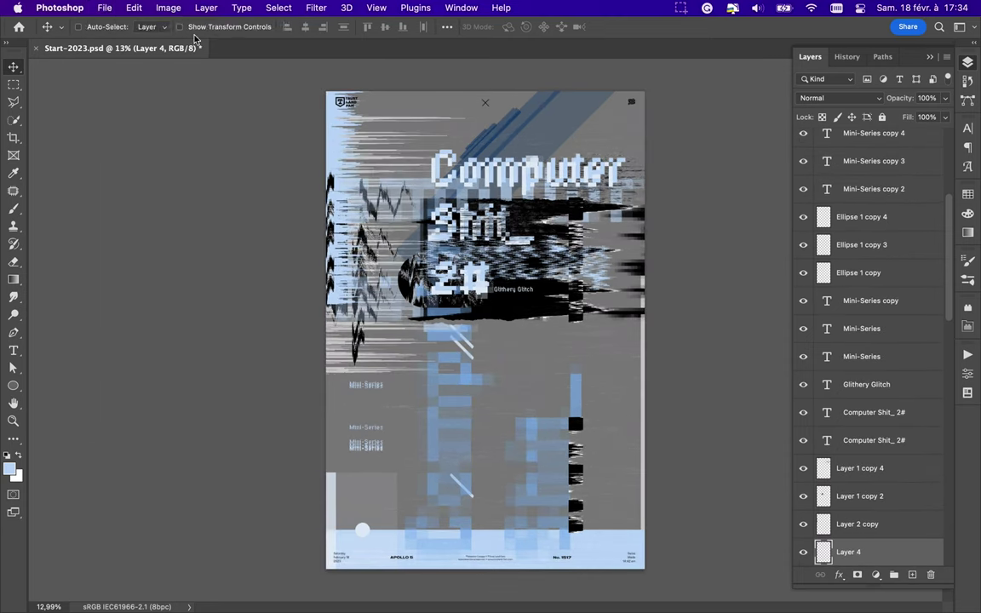
key("b")
right_click(413, 173)
left_click(434, 329)
scroll(511, 426, "down", 5)
double_click(503, 540)
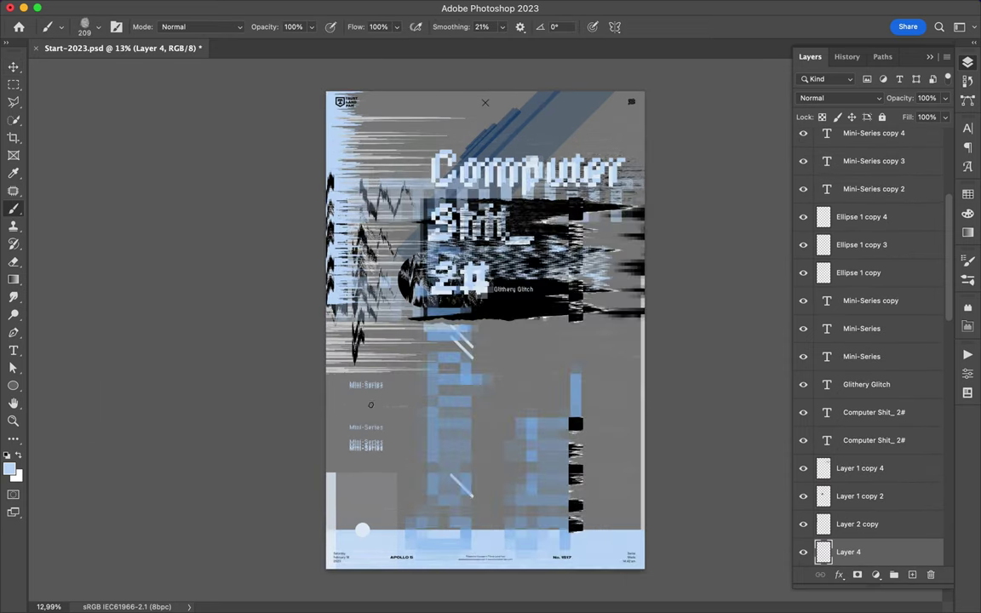
Browse the Legacy Brushes folder and try a DP brush from it.
scroll(427, 370, "up", 3)
scroll(426, 370, "up", 2)
left_click(85, 26)
Test-paint with an Art History brush preset, then dismiss the error message.
scroll(102, 281, "down", 5)
left_click(25, 279)
left_click(39, 378)
left_click(85, 310)
left_click(267, 334)
Try the Flat Blunt with Texture brush from Dry Media Brushes.
left_click(85, 27)
left_click(25, 193)
left_click(26, 374)
double_click(85, 400)
left_click(85, 26)
scroll(103, 298, "down", 3)
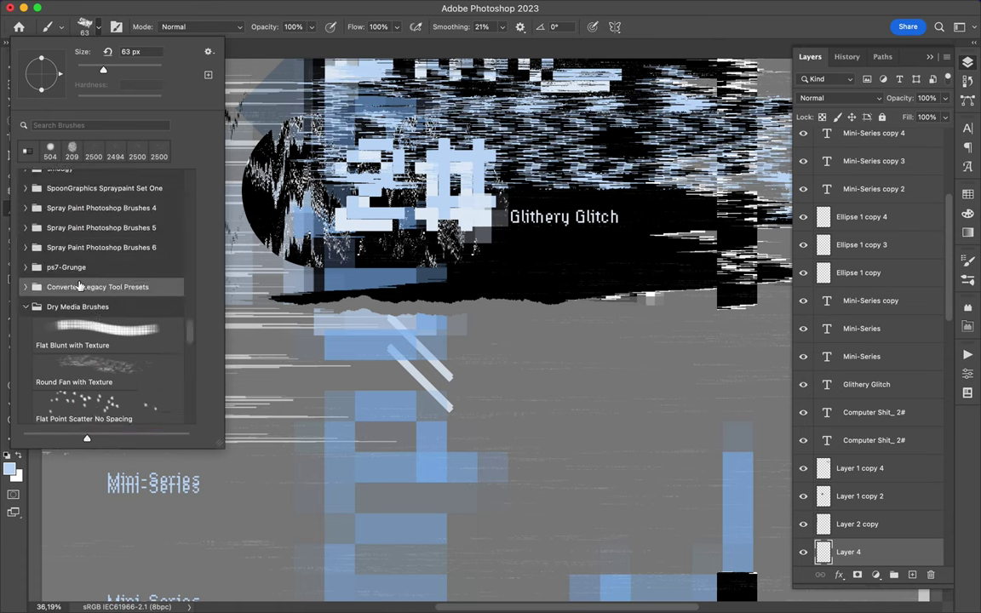
left_click(60, 354)
scroll(85, 340, "down", 3)
left_click(38, 243)
double_click(85, 328)
left_click(424, 245)
left_click(85, 26)
Pick the 2500 px brush, dismiss the error, and return to the Brush tool.
left_click(26, 245)
scroll(93, 272, "up", 2)
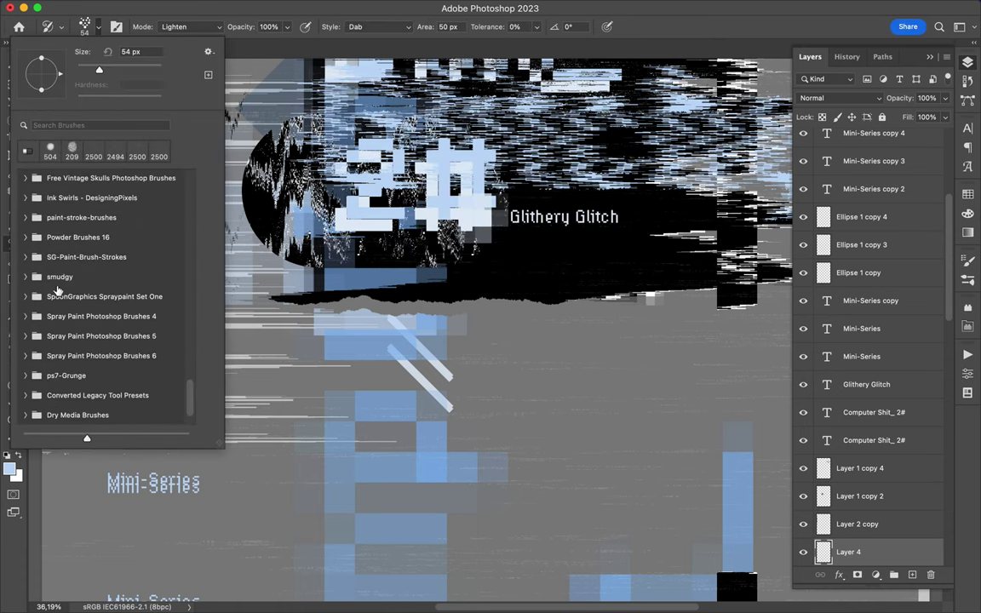
double_click(44, 152)
left_click(377, 321)
key("Return")
key("b")
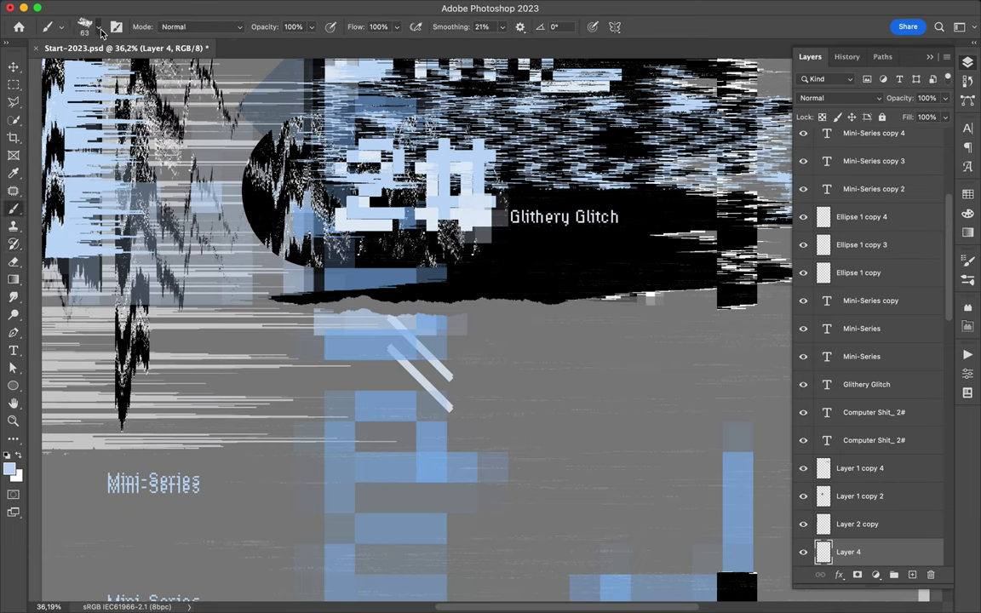
Paint a pale smoke cloud near the title.
left_click(90, 27)
left_click(26, 219)
scroll(438, 393, "down", 5)
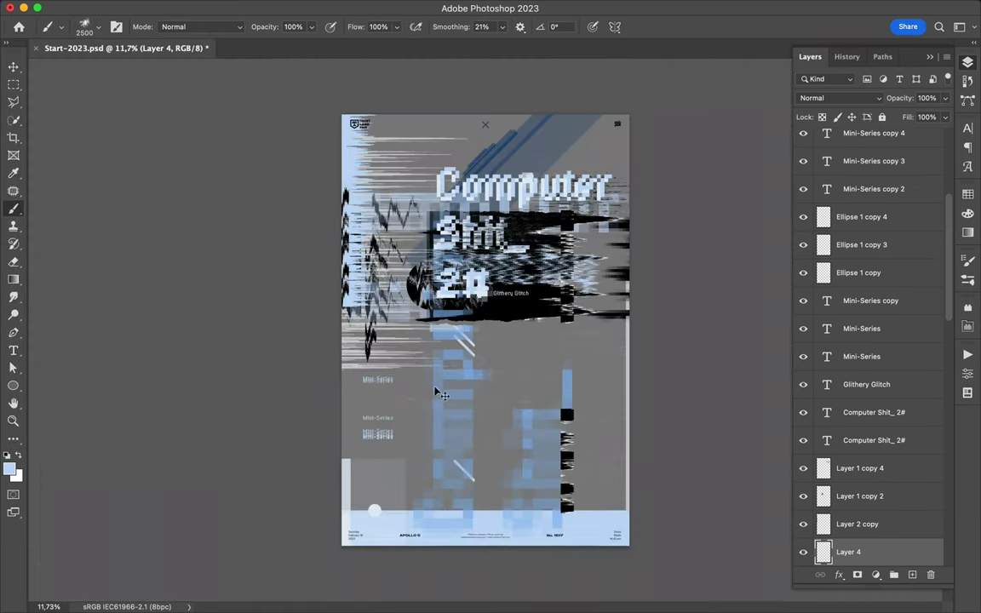
left_click_drag(438, 393, 426, 157)
Paint a dark Pd 2 powder-brush cloud at the poster's bottom and nudge it up.
left_click(911, 575)
left_click(85, 26)
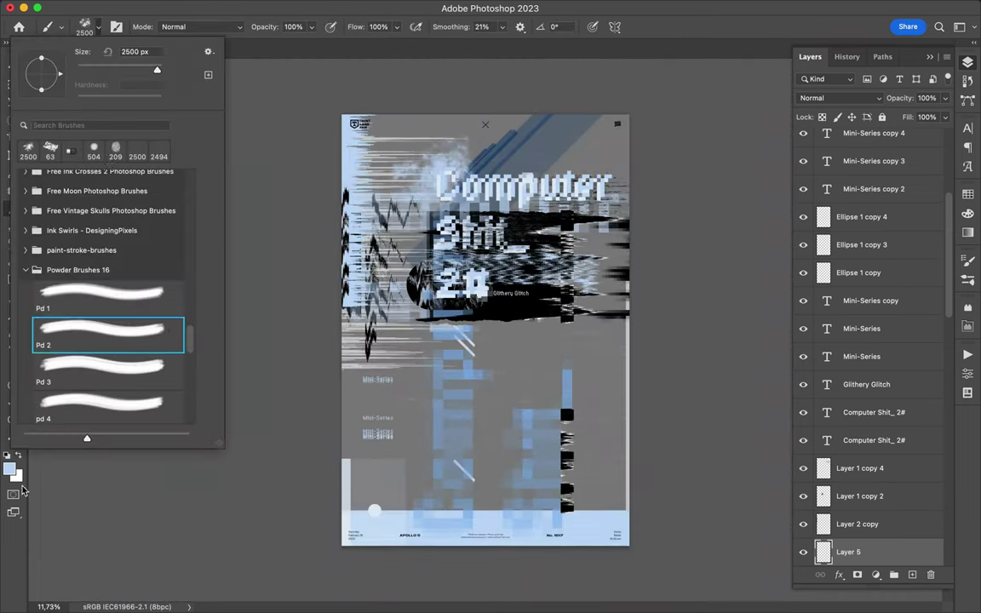
left_click(24, 490)
left_click(442, 515)
scroll(865, 476, "down", 5)
key("v")
left_click_drag(464, 524, 473, 503)
On a new layer, dab pale fog beside the title with a fog brush.
key("super+shift+alt+n")
key("b")
left_click(85, 27)
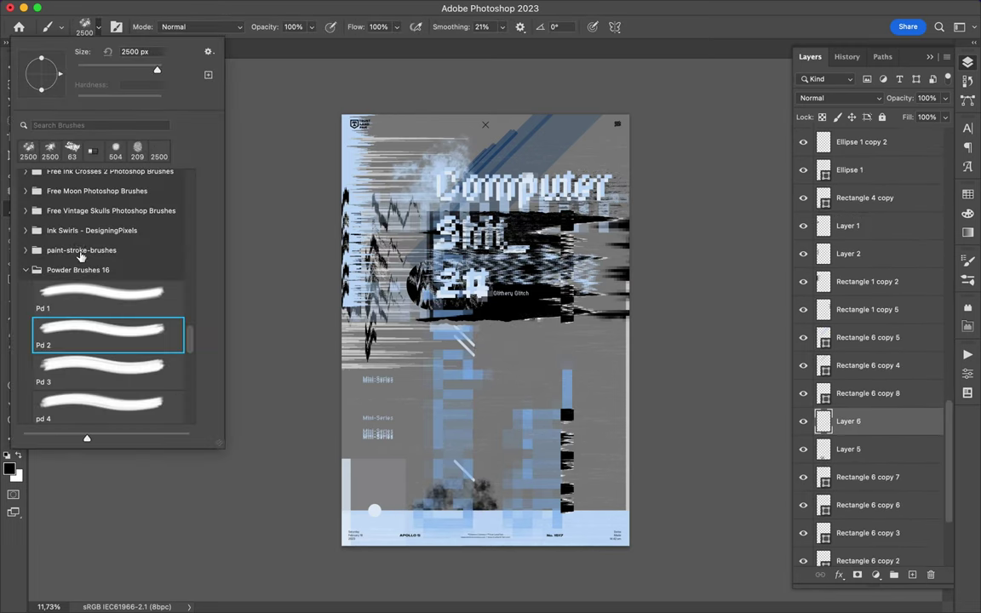
scroll(72, 255, "up", 2)
scroll(72, 256, "up", 2)
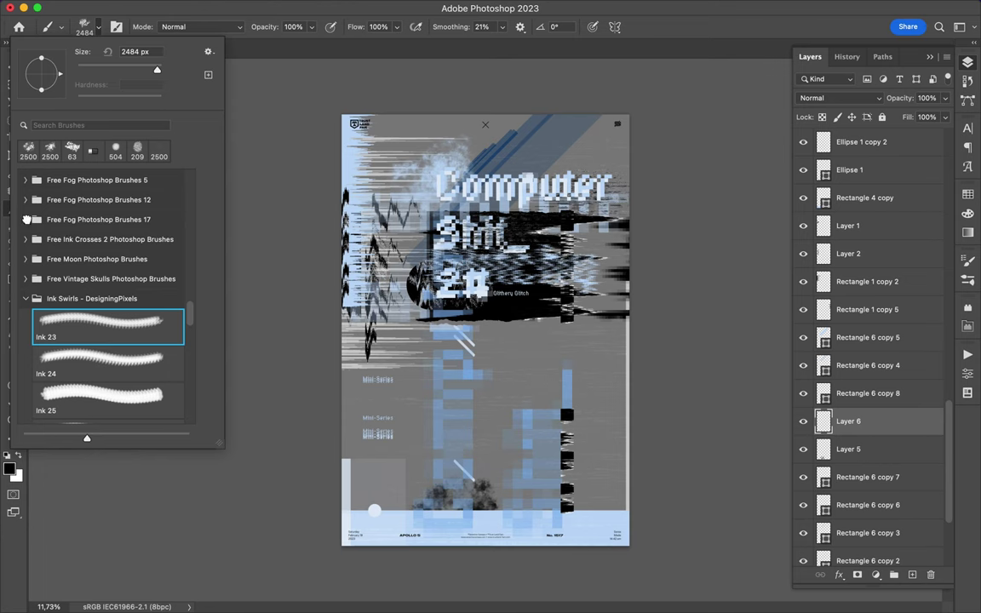
left_click(26, 219)
left_click(460, 513)
key("v")
scroll(460, 298, "up", 2)
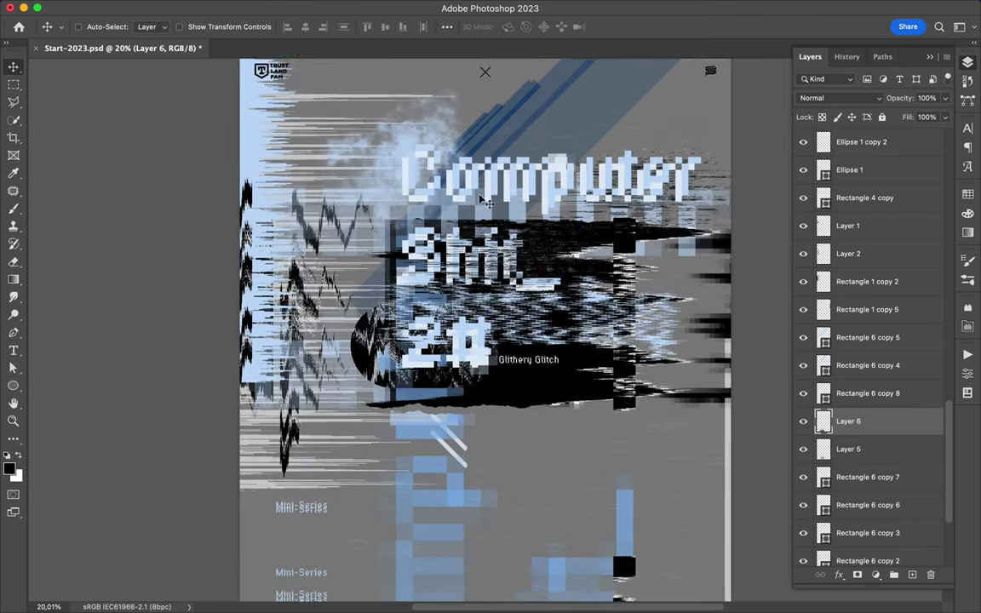
Select the layer under the title on the poster.
key("a")
key("F7")
key("v")
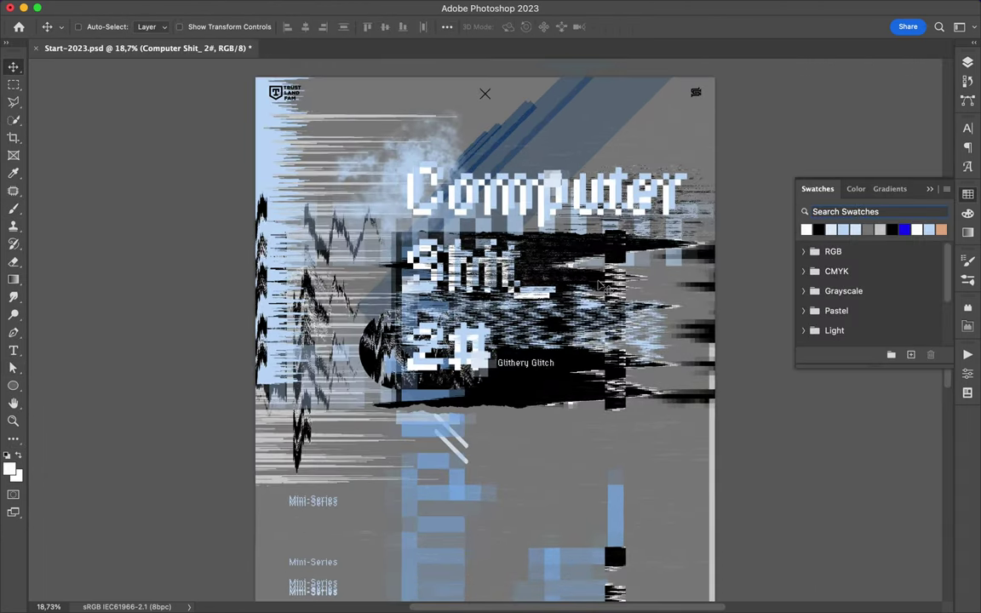
scroll(392, 368, "down", 2)
left_click(392, 367)
key("m")
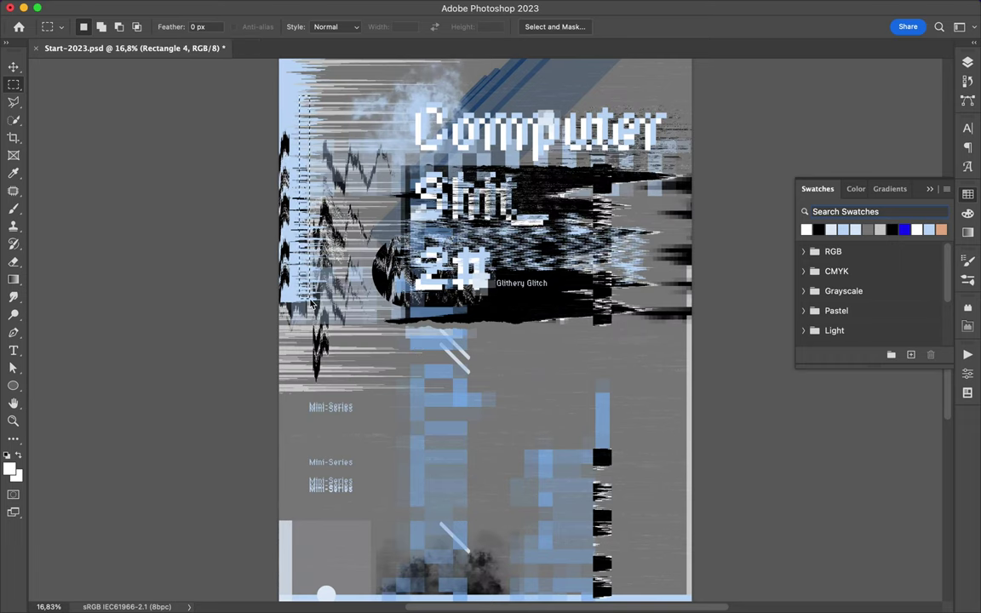
key("v")
left_click(375, 375)
scroll(391, 358, "down", 2)
Draw a new black ellipse shape, Ellipse 2, beside the title.
key("u")
left_click_drag(404, 281, 435, 434)
key("Return")
key("F7")
key("v")
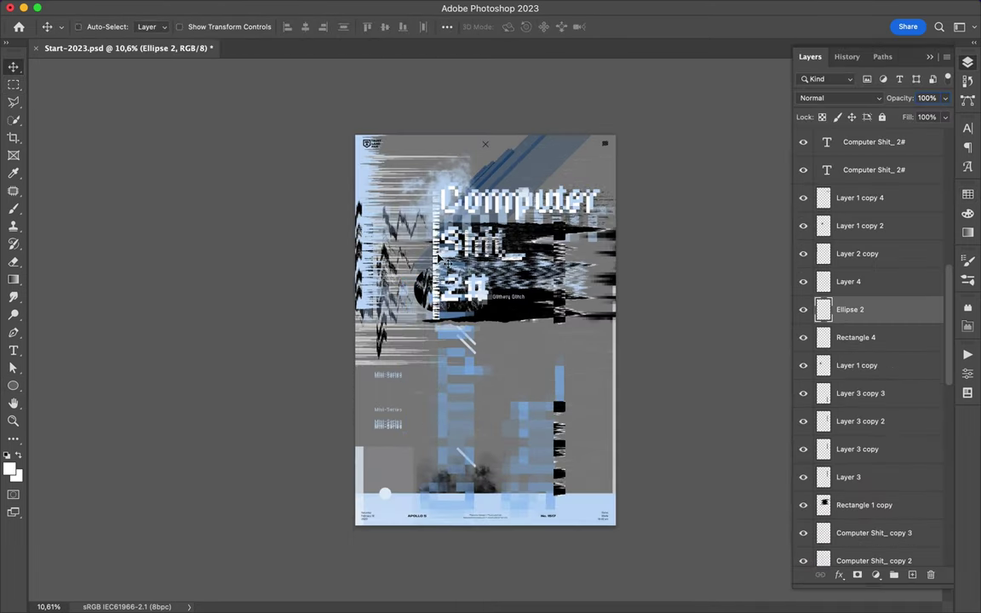
Select Layer 1 copy 3, then the Ellipse 2 layer.
scroll(506, 269, "up", 2)
scroll(506, 269, "up", 3)
left_click(503, 399)
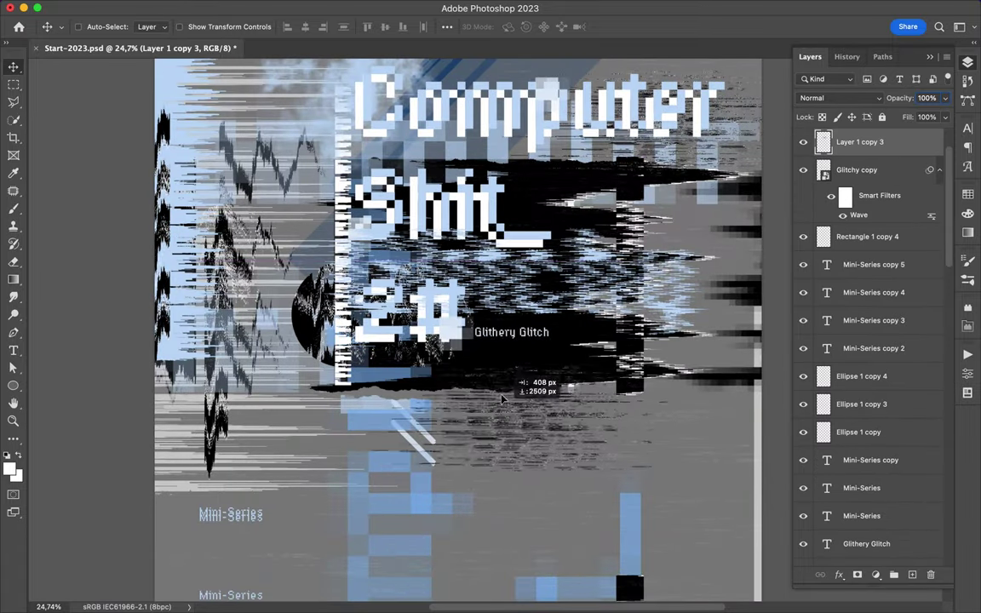
scroll(502, 399, "down", 2)
left_click(405, 372)
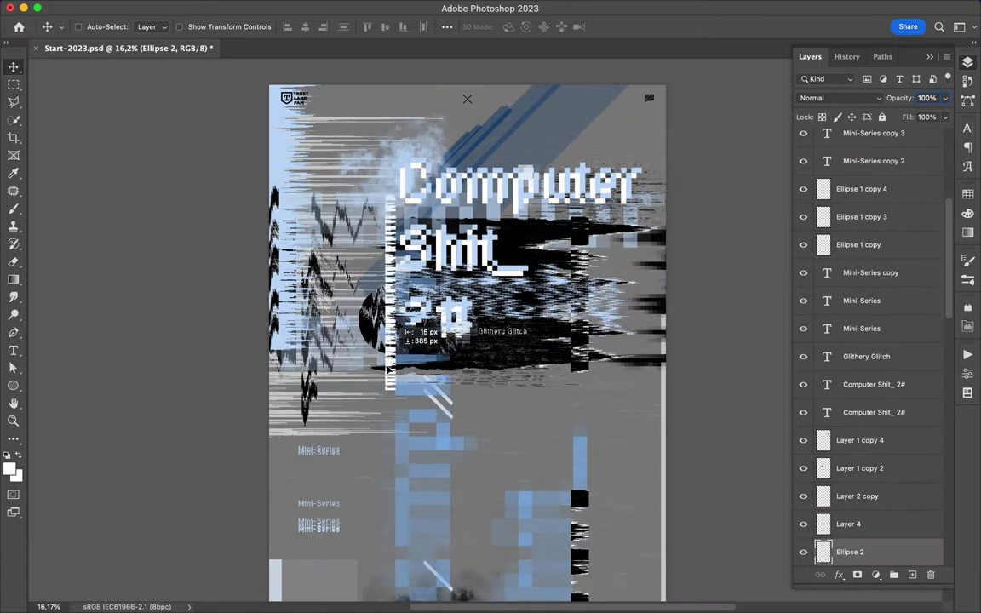
Copy two marquee-selected strips to new layers, shifting the first one right.
key("m")
key("v")
key("ctrl+j")
left_click_drag(381, 326, 524, 327)
scroll(525, 327, "up", 2)
key("m")
left_click_drag(366, 294, 609, 387)
key("ctrl+j")
key("v")
scroll(358, 319, "down", 2)
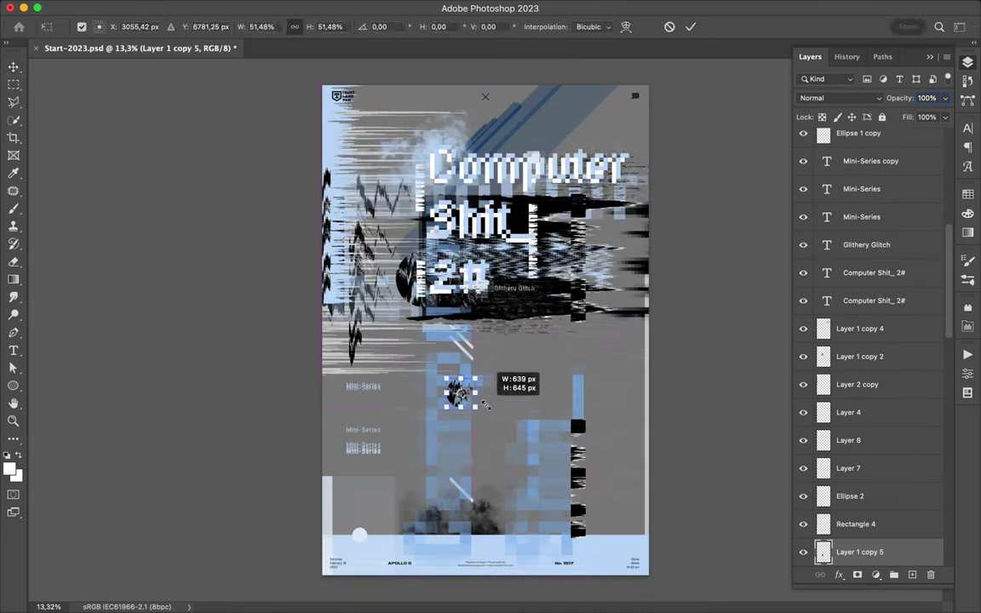
Copy a circular area of Rectangle 1 copy 2 to a new layer.
left_click(368, 253)
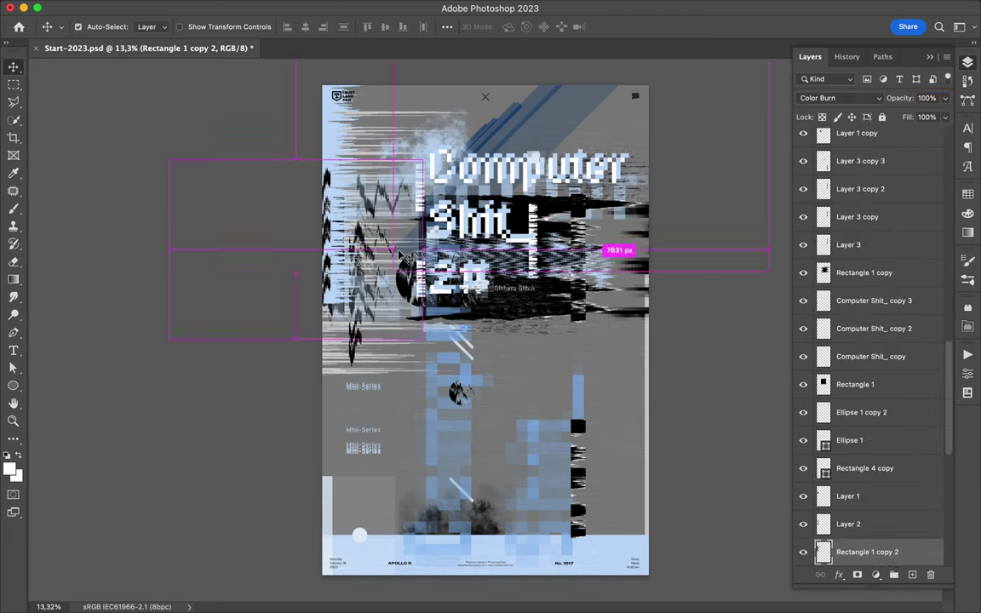
key("m")
left_click_drag(341, 256, 491, 393)
key("ctrl+j")
key("v")
key("ctrl+t")
key("Return")
Copy a circular area near the bottom and move it up toward the title.
key("m")
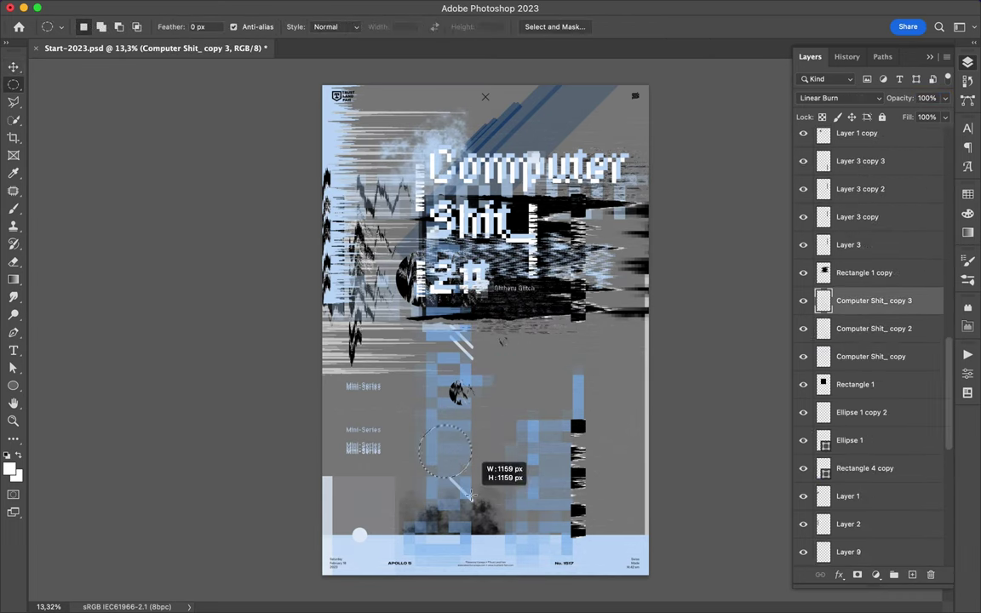
left_click_drag(418, 424, 470, 493)
key("ctrl+j")
key("v")
left_click_drag(470, 493, 441, 247)
key("ctrl+0")
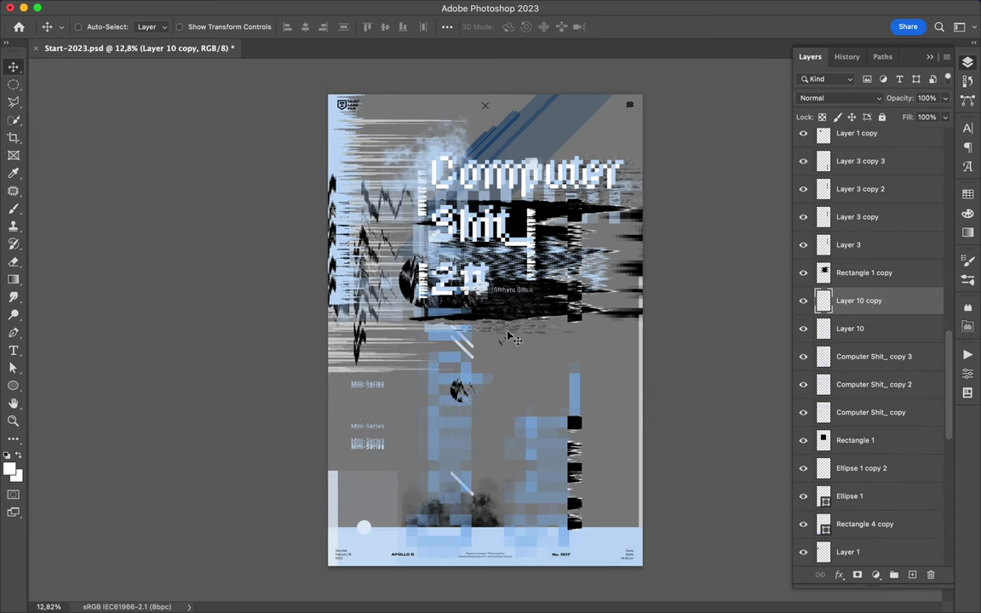
Copy a thin horizontal sliver to a new layer and reposition it.
key("alt+period")
key("m")
mouse_move(543, 125)
left_mouse_down()
mouse_move(298, 130)
mouse_move(324, 155)
left_mouse_up()
key("ctrl+j")
key("ctrl+t")
left_click_drag(473, 293, 494, 319)
key("Return")
Move Layer 11 below Rectangle 1 copy and shift the title text slightly down.
mouse_move(849, 141)
left_mouse_down()
mouse_move(856, 435)
mouse_move(857, 379)
left_mouse_up()
mouse_move(494, 322)
left_mouse_down()
mouse_move(504, 350)
mouse_move(442, 104)
left_mouse_up()
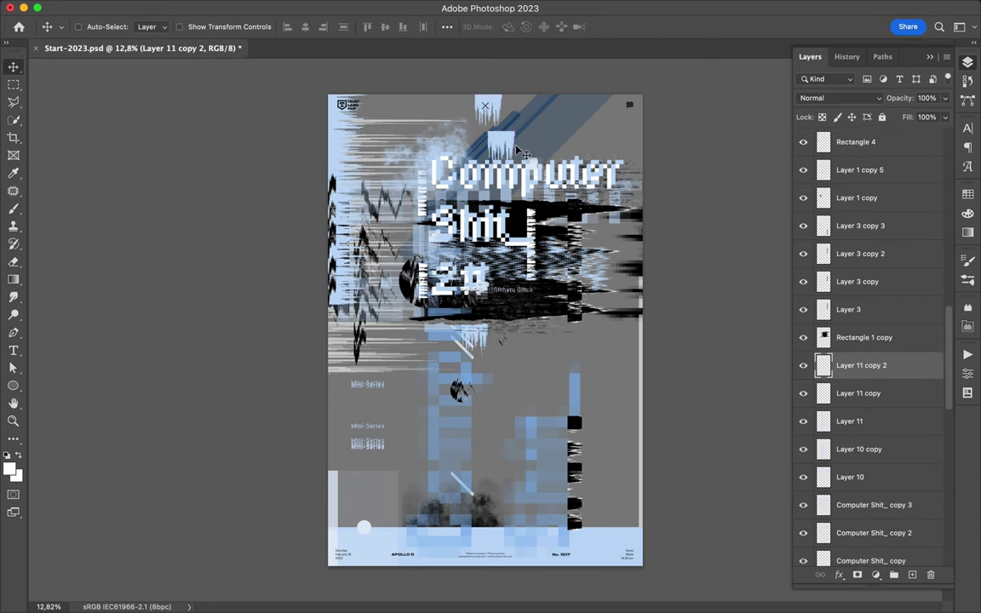
left_click(509, 174, "ctrl")
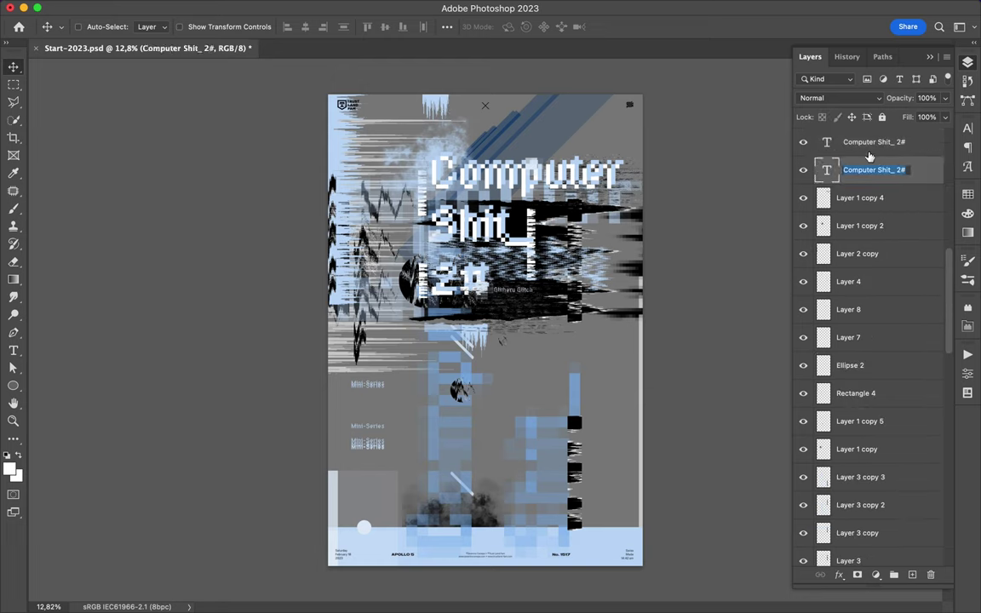
left_click(967, 128)
mouse_move(509, 175)
left_mouse_down()
mouse_move(511, 204)
mouse_move(477, 207)
left_mouse_up()
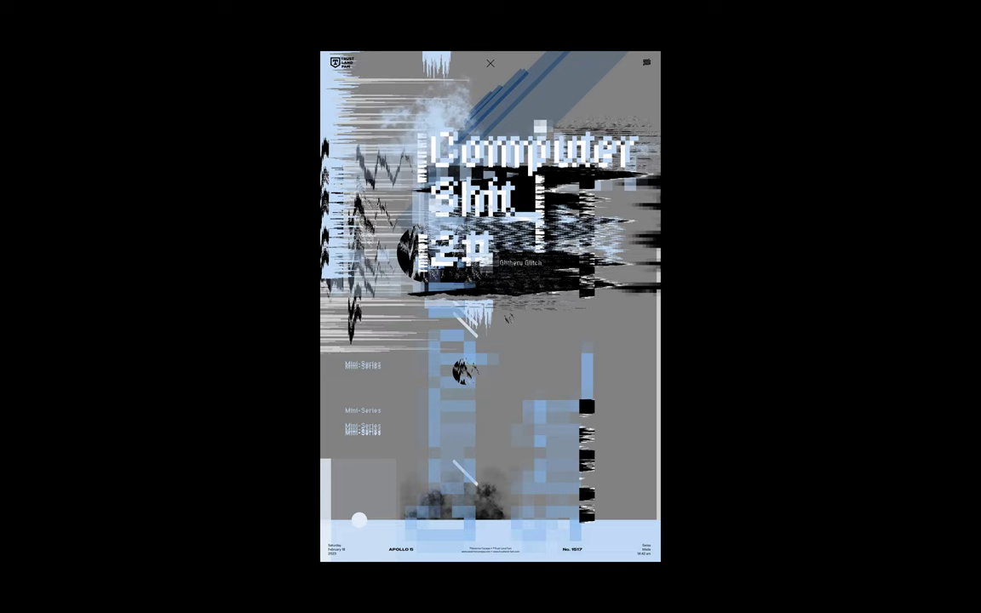